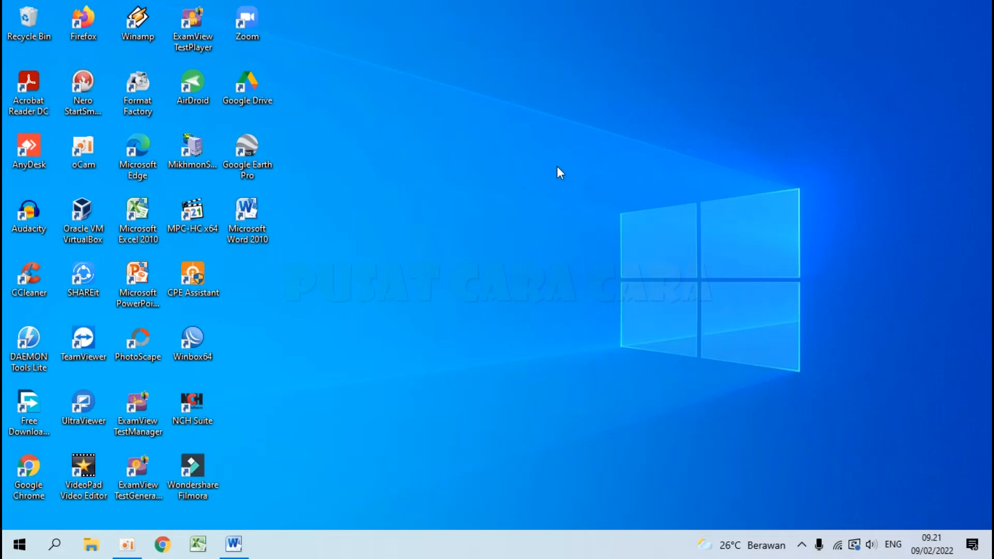
Step: Switch to Word, examine the three-part layout of the sample exam-room entry permit letter, and close the document
left_click(233, 544)
scroll(417, 269, "down", 3, "ctrl")
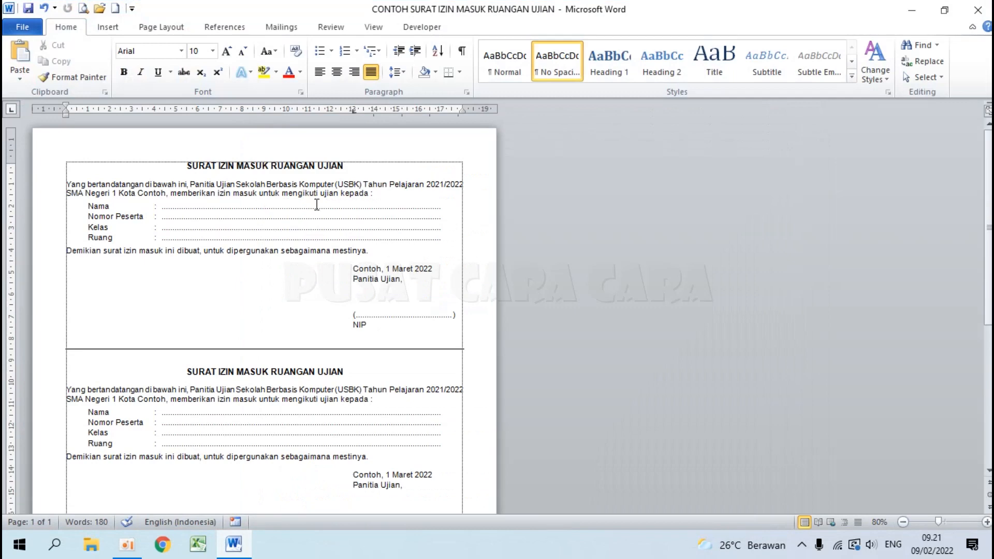
scroll(317, 205, "down", 2)
scroll(316, 204, "down", 1)
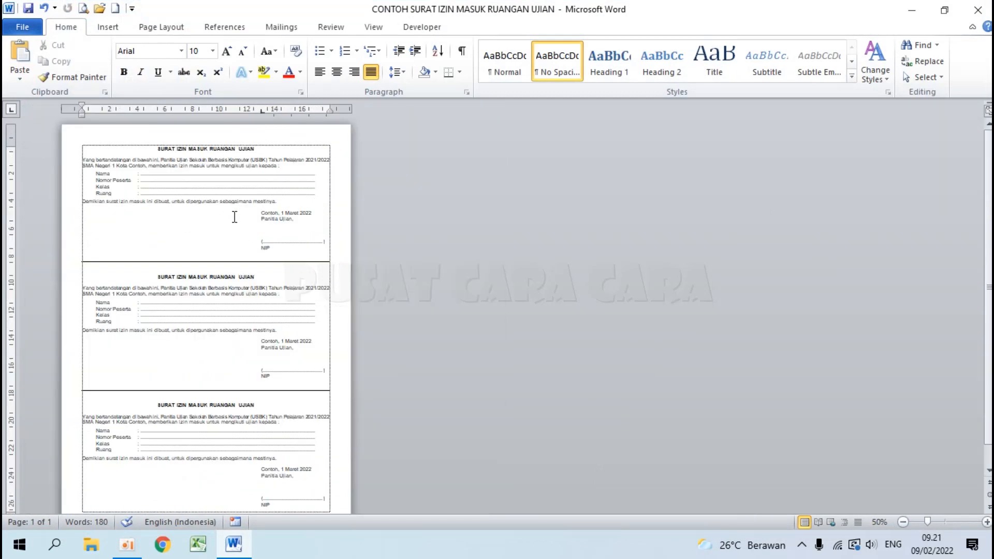
scroll(235, 217, "down", 1)
scroll(235, 216, "up", 1)
scroll(235, 217, "up", 5)
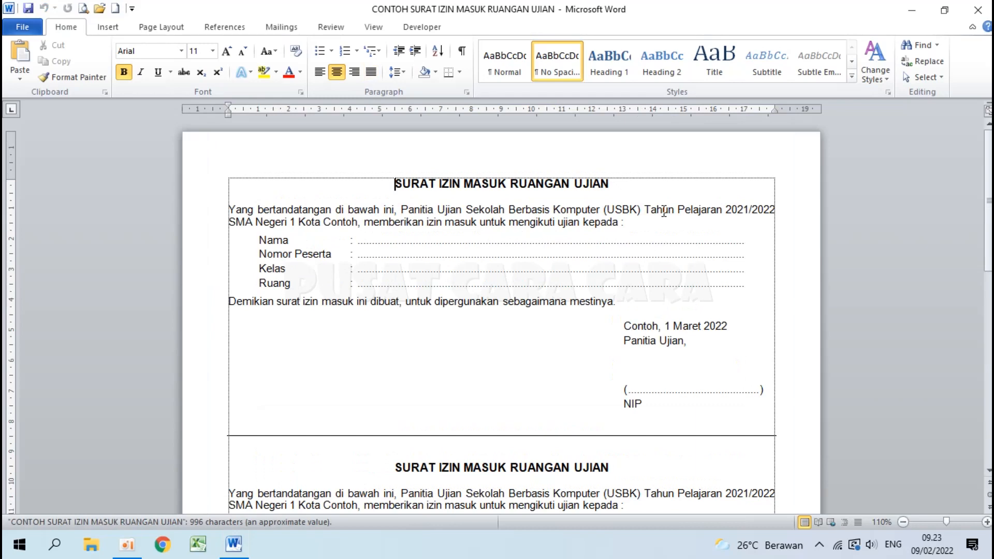
left_click(990, 11)
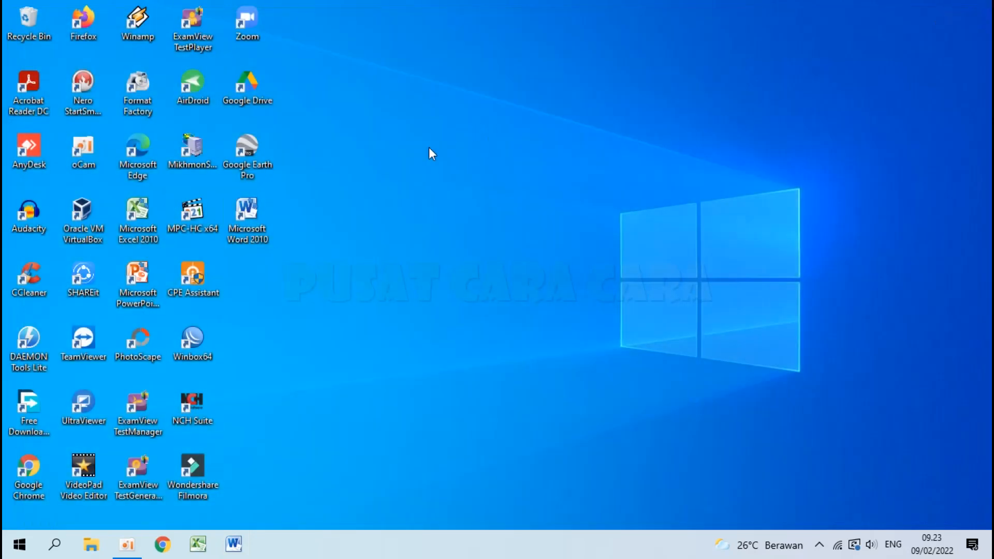
Step: Start Word with a new blank document and set its paper size to A4
double_click(247, 215)
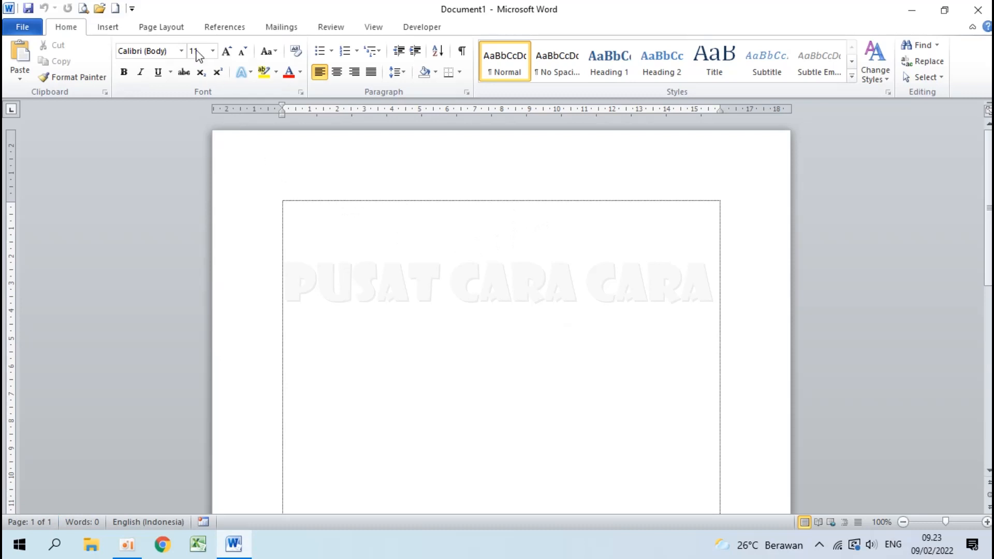
left_click(146, 32)
left_click(192, 58)
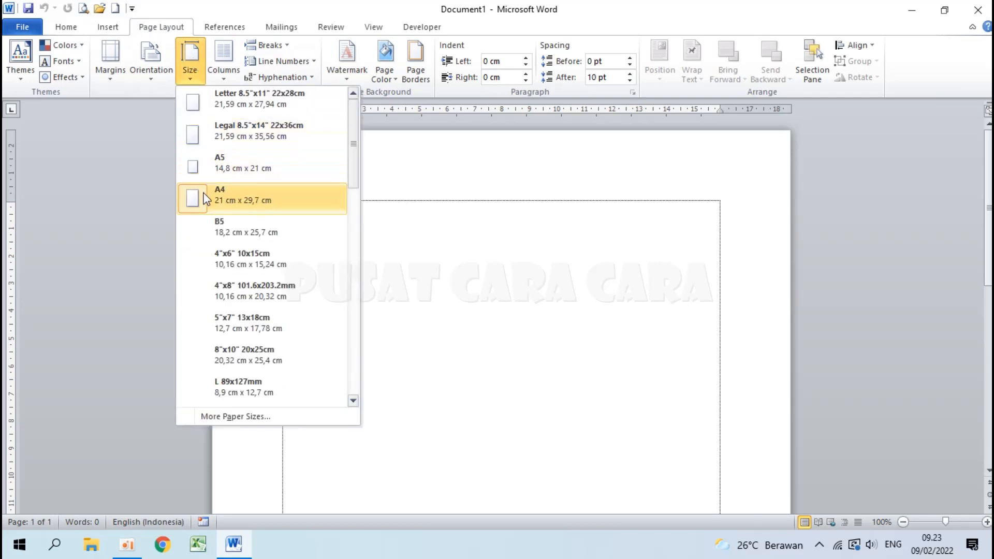
left_click(237, 205)
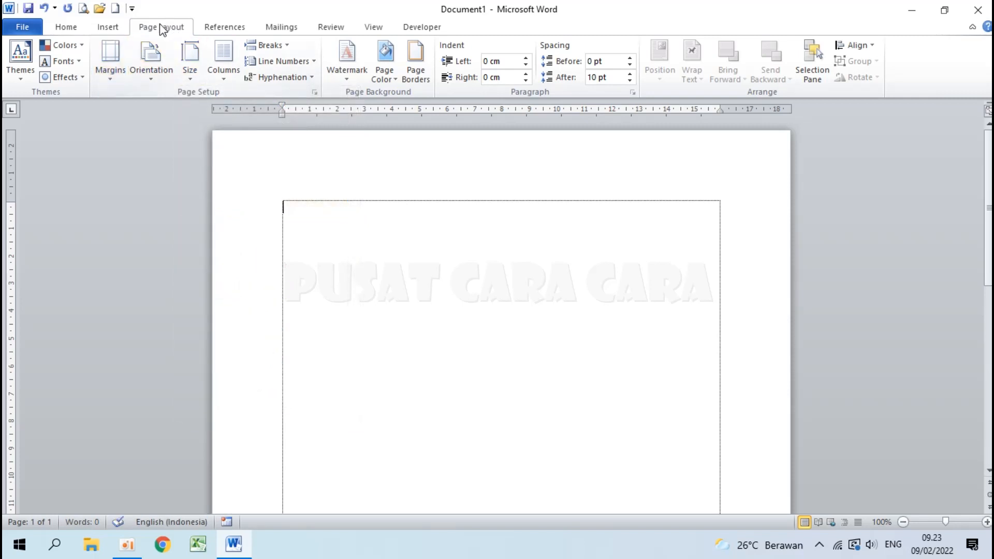
Step: Set the document's top page margin to 1,5 cm and copy that value
left_click(116, 55)
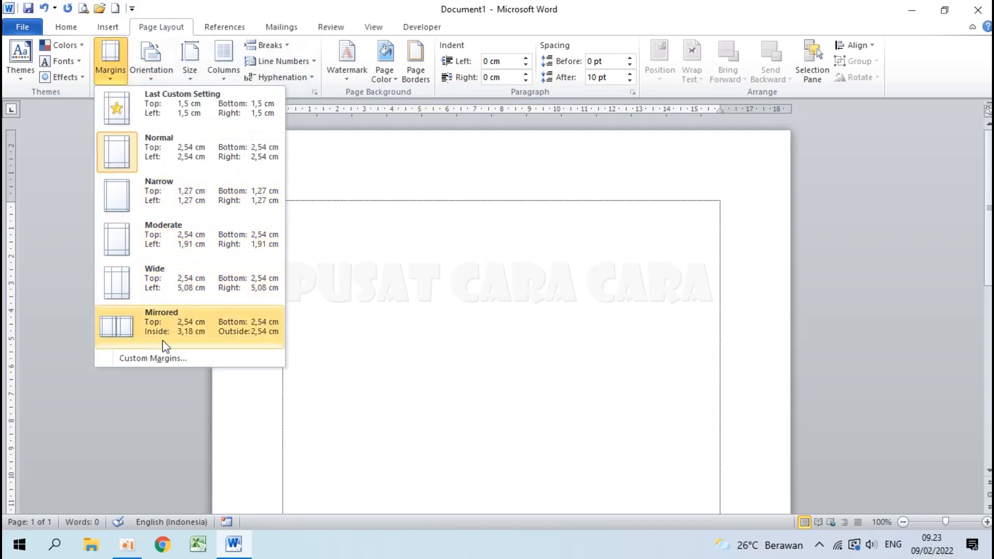
left_click(165, 358)
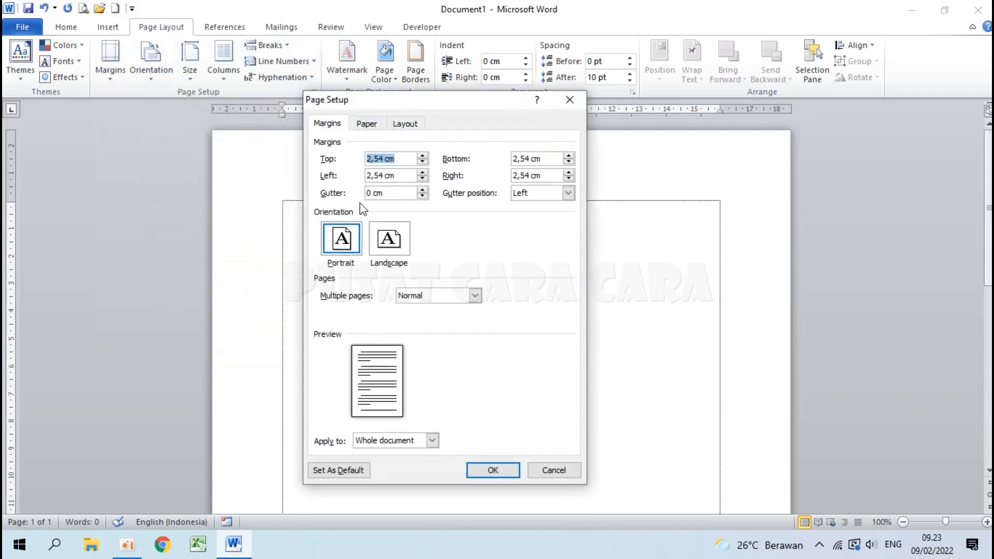
left_click(383, 159)
left_click_drag(384, 159, 310, 158)
type("1,5")
left_click_drag(389, 159, 354, 160)
right_click(385, 162)
left_click(413, 189)
Step: Set the bottom, left and right page margins to 1,5 cm and apply the page setup
left_click_drag(553, 159, 513, 158)
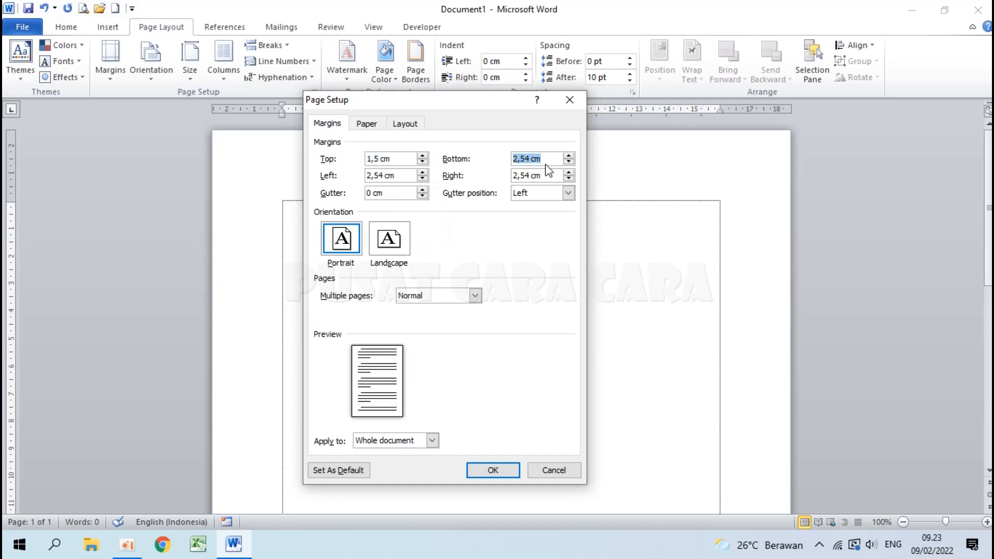
key("ctrl+v")
left_click_drag(401, 177, 338, 175)
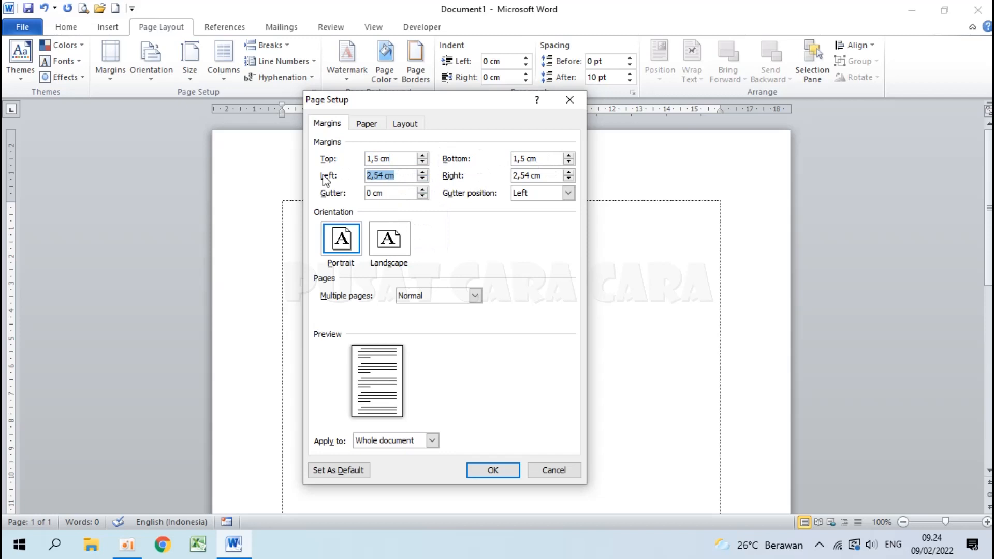
key("ctrl+v")
left_click_drag(548, 176, 431, 182)
key("ctrl+v")
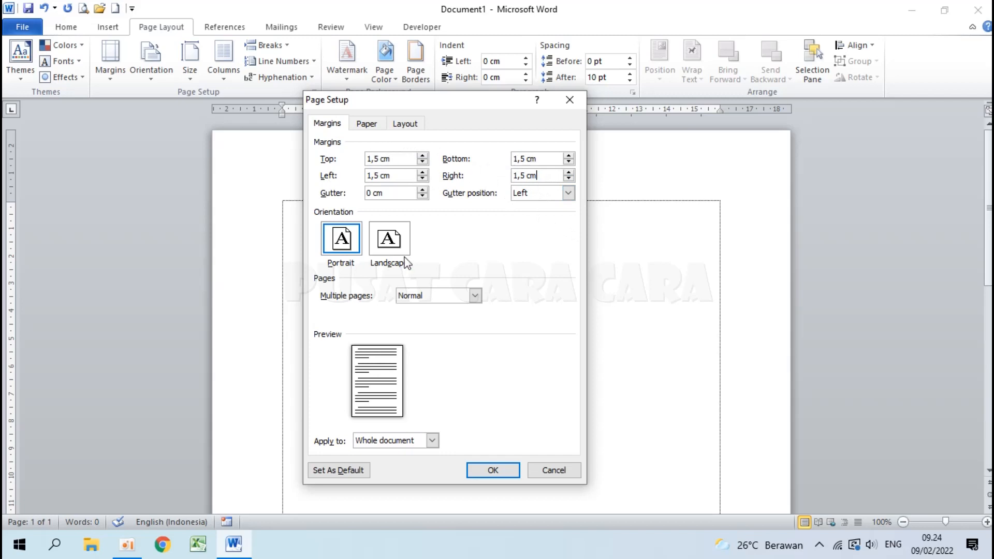
left_click(498, 469)
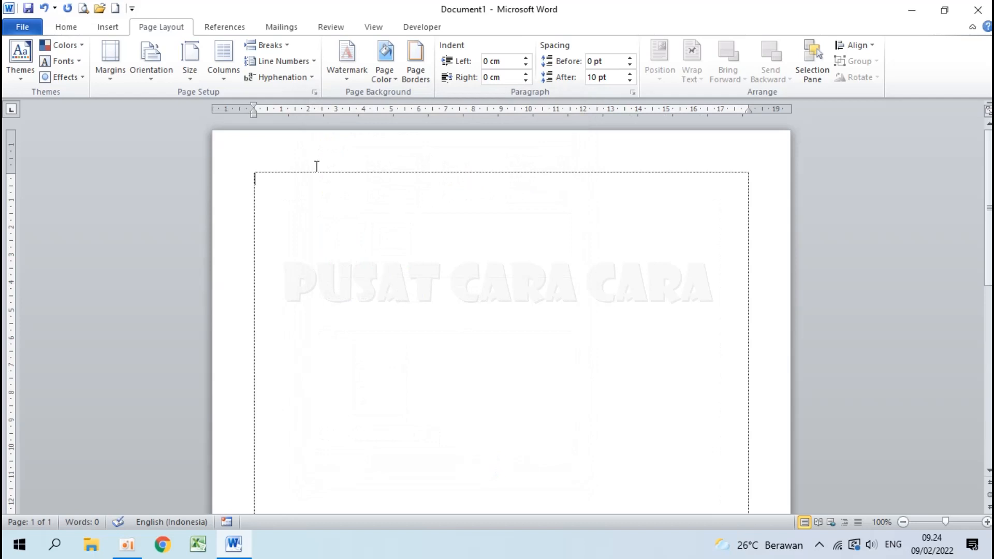
Step: Apply the No Spacing style to the entire blank document
key("ctrl+a")
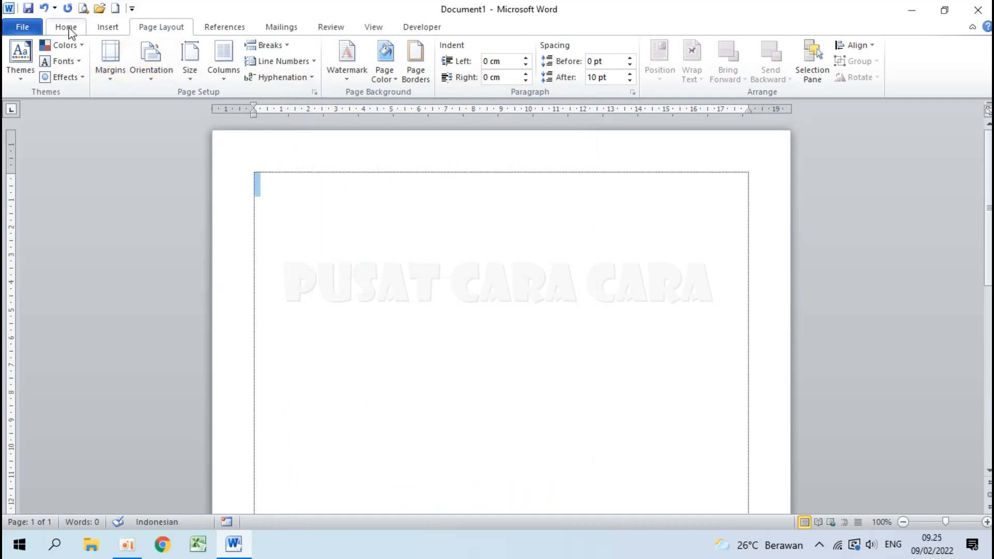
left_click(69, 32)
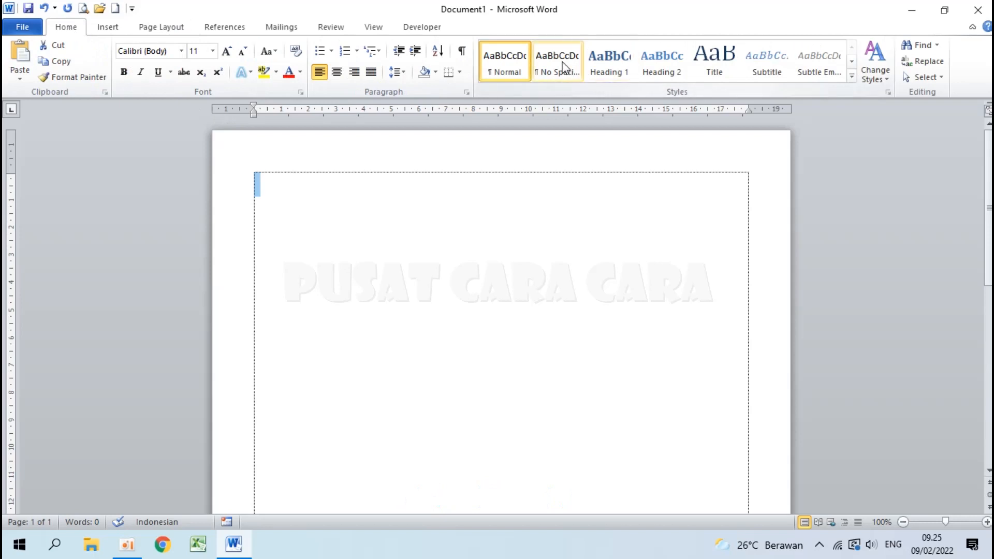
left_click(560, 67)
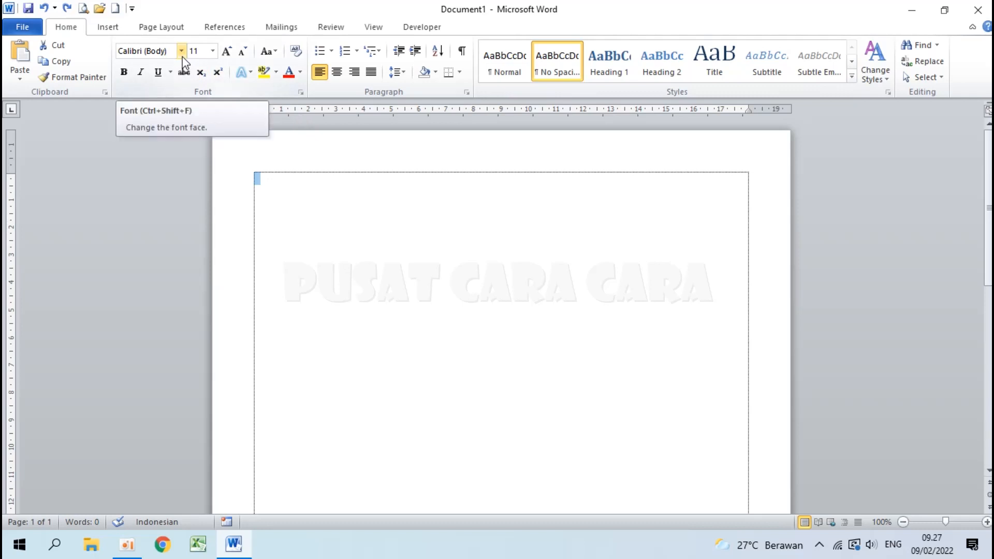
Step: Set the selected document content to the Arial font at size 10
left_click(181, 50)
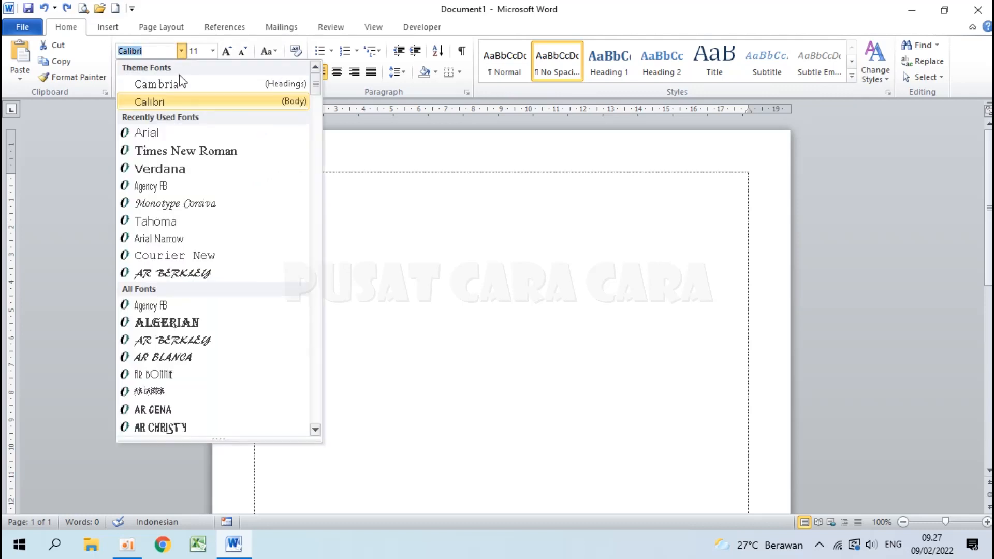
scroll(195, 236, "down", 4)
scroll(197, 235, "down", 4)
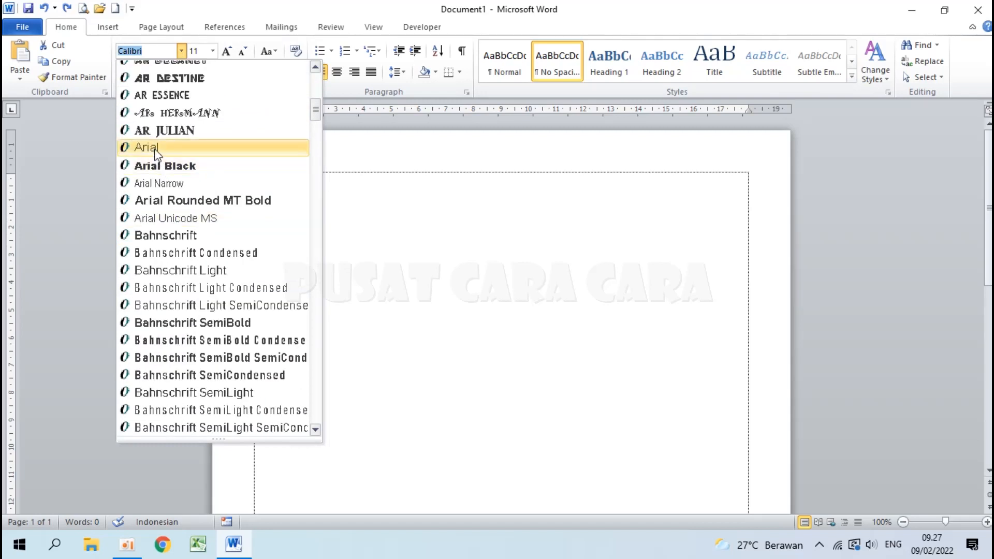
left_click(155, 148)
left_click(212, 51)
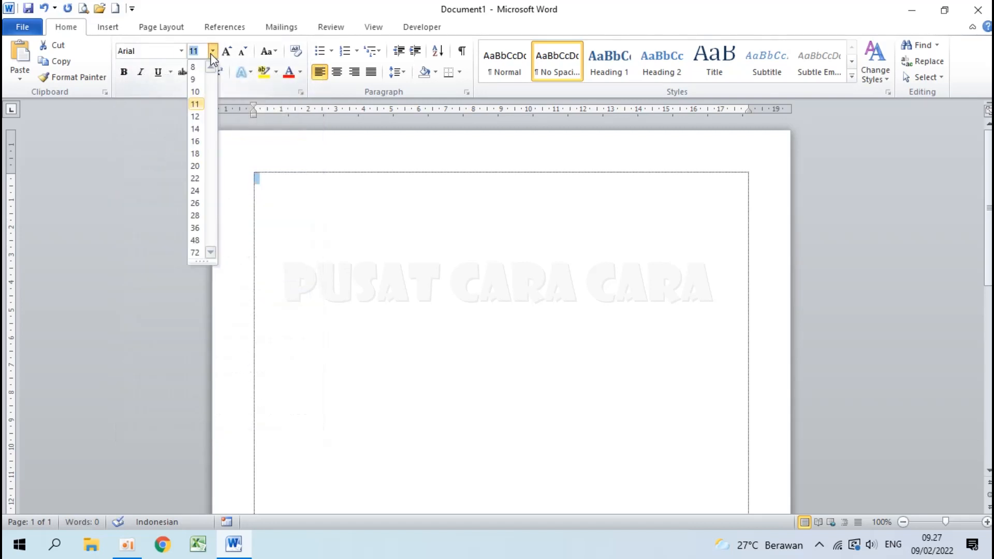
left_click(197, 93)
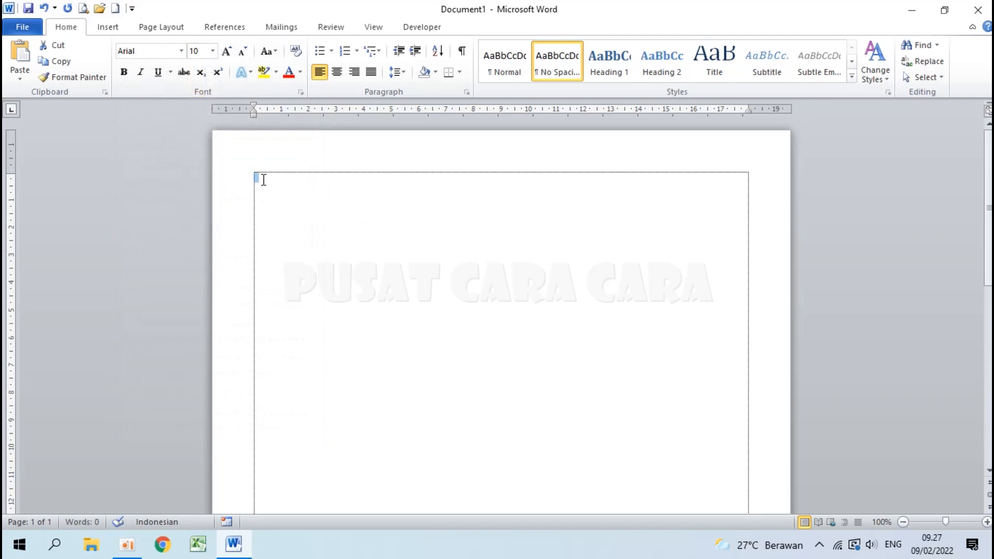
Step: Enter the heading "SURAT IZIN MASUK RUANGAN UJIAN" on the first line, followed by a blank line
left_click(259, 177)
scroll(257, 178, "up", 5)
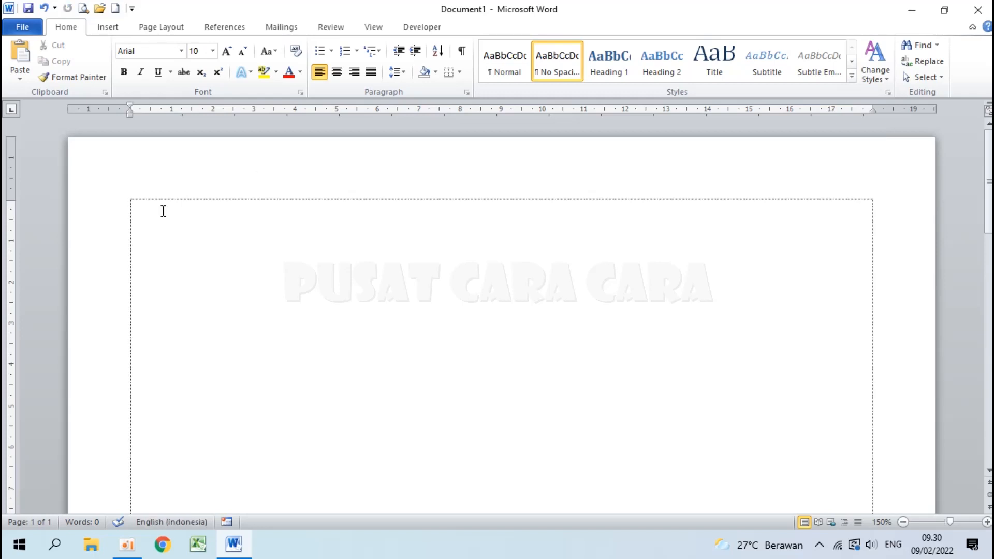
type("SURAT IZIN")
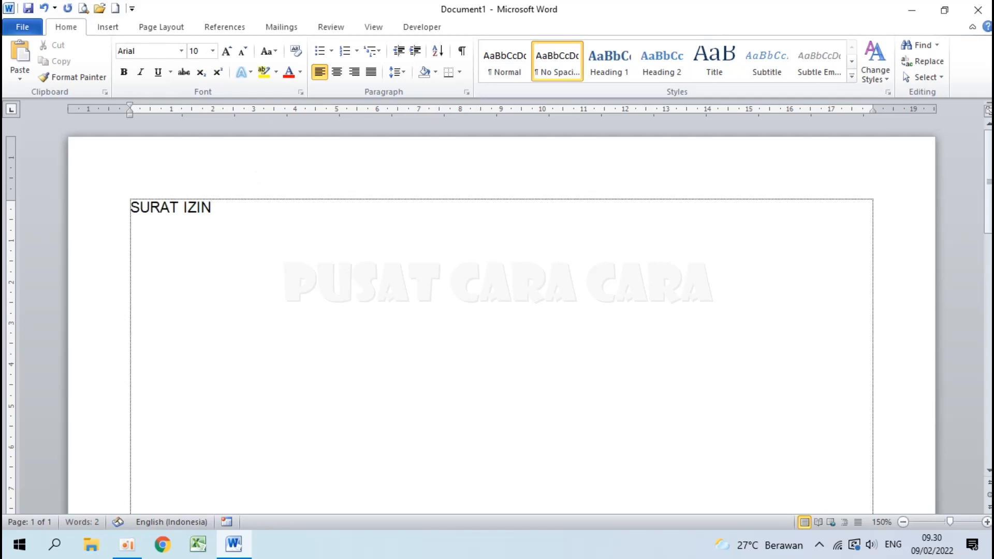
type(" MASUK R")
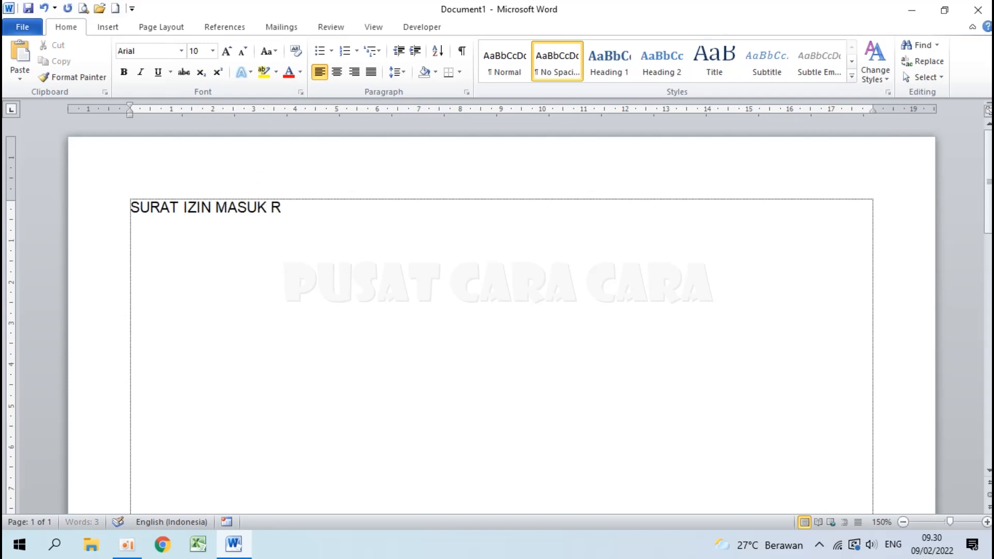
type("UANGAN UJIAN")
key("Return")
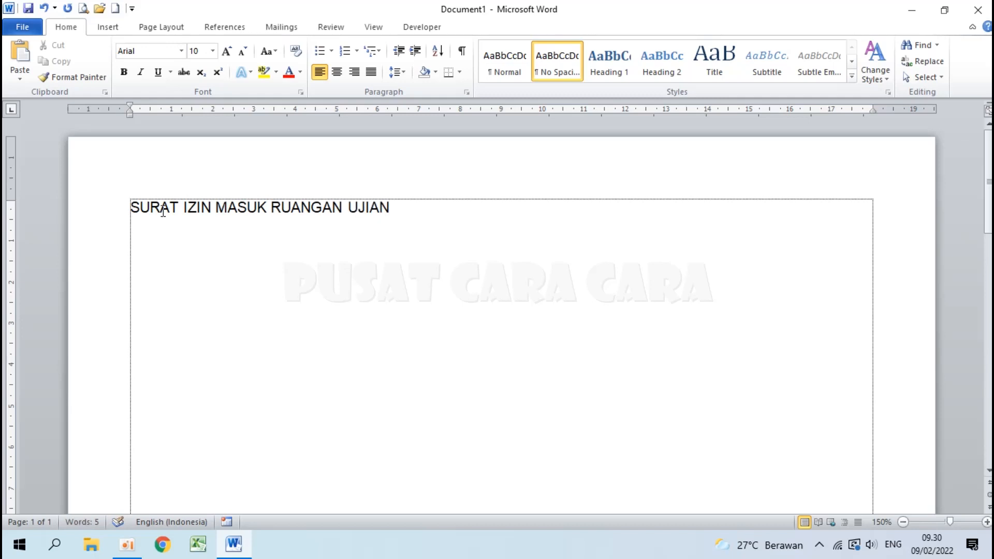
Step: Begin the opening paragraph with "Yang bertandatangan di bawah ini, Panitia Ujian Sekolah Berbasis Komputer (USBK) Tahun Pelajaran 2021/2022"
type("Yang bertandatan")
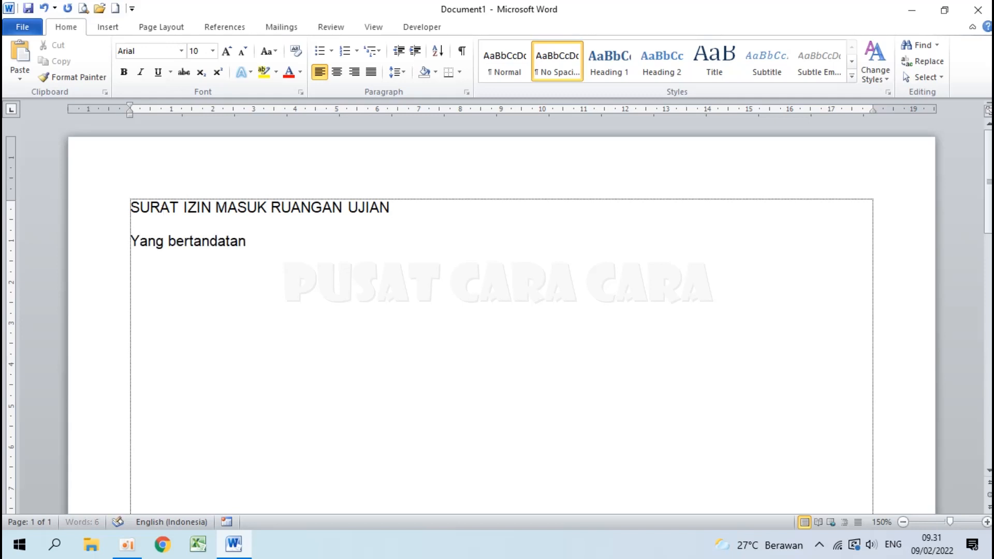
type("gan di bawah")
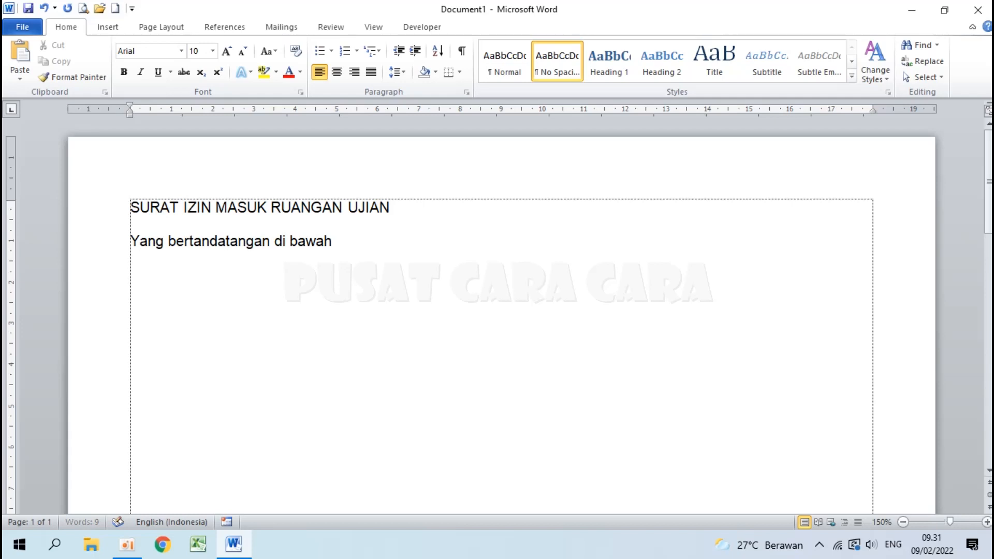
type(" ini, Pa")
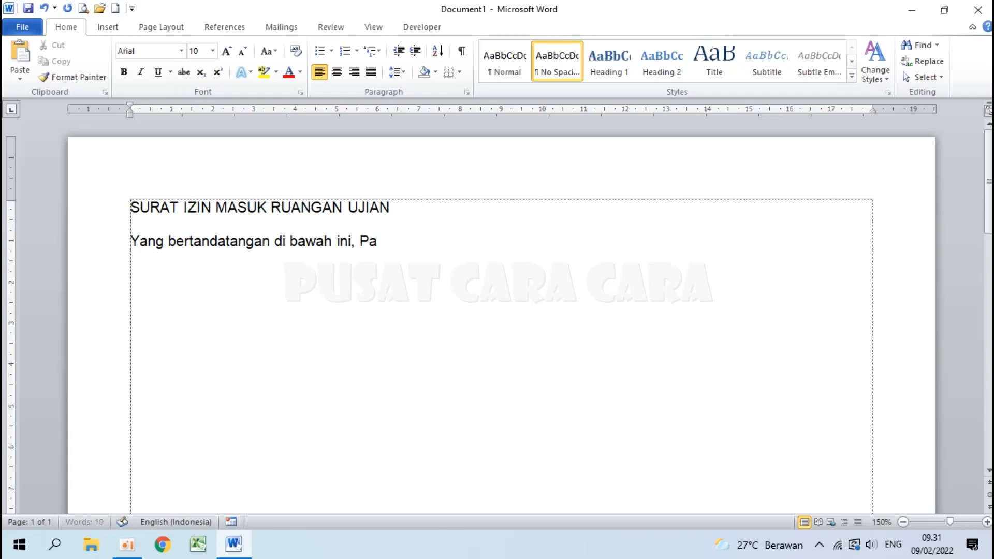
type("nitia Ujian Sekolah B")
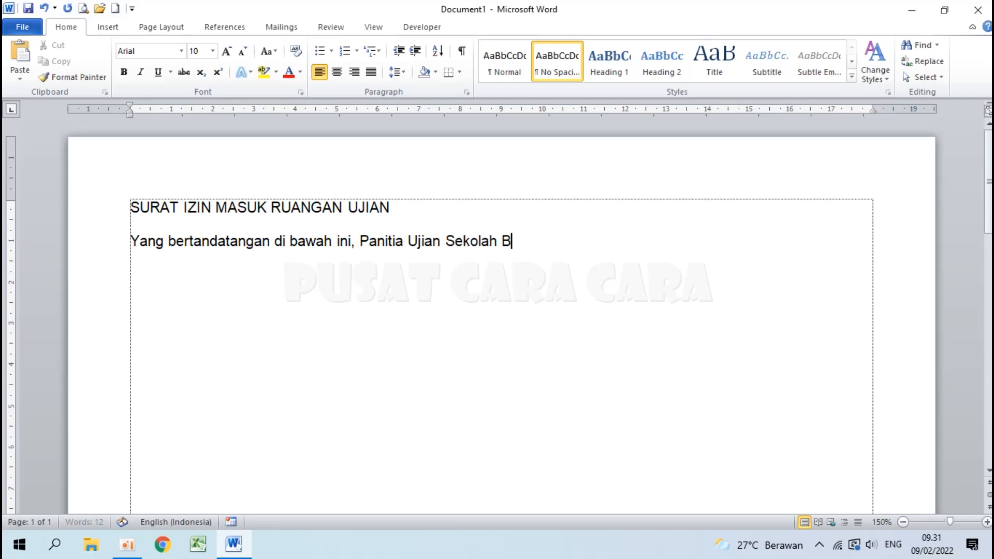
type("erbasis Kompu")
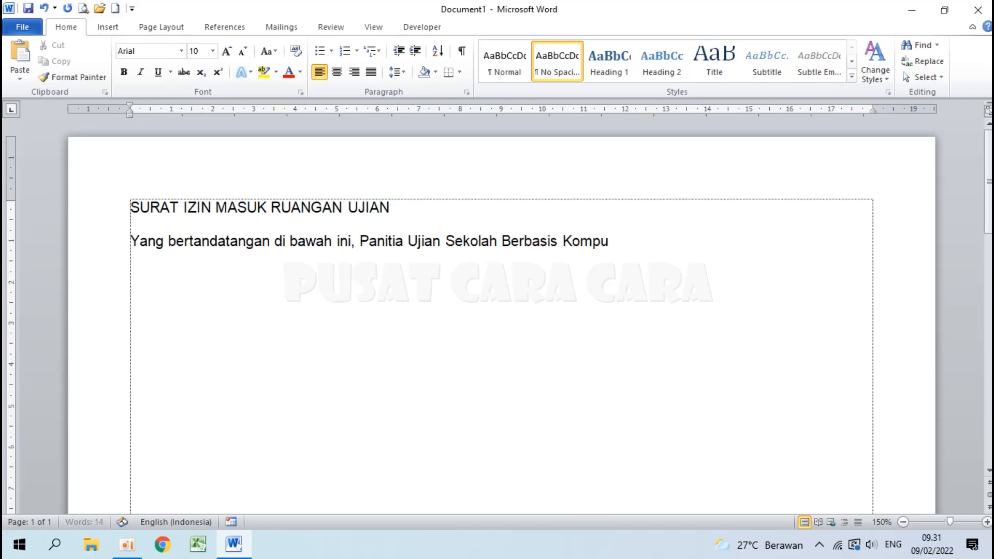
type("ter (USBK)")
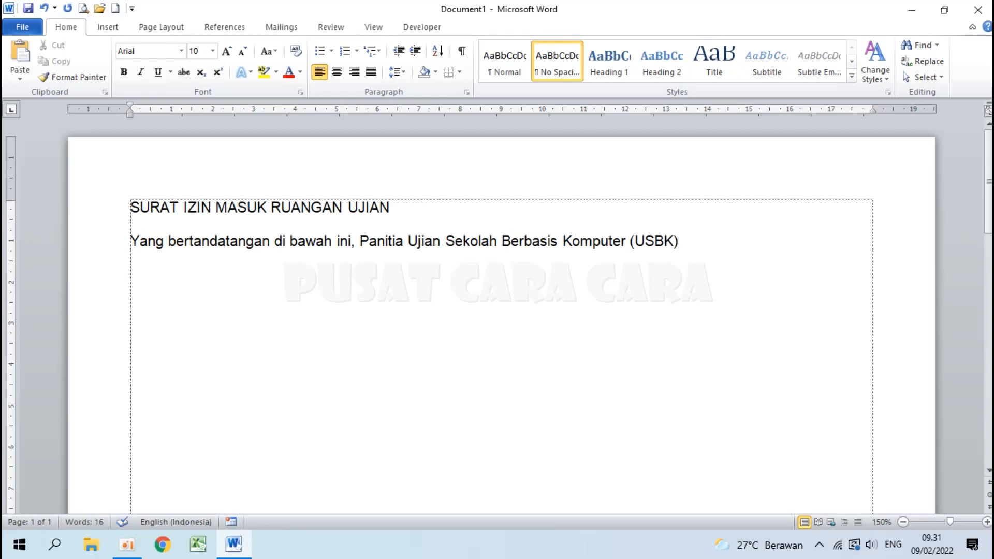
type(" Tahun Pelajaran")
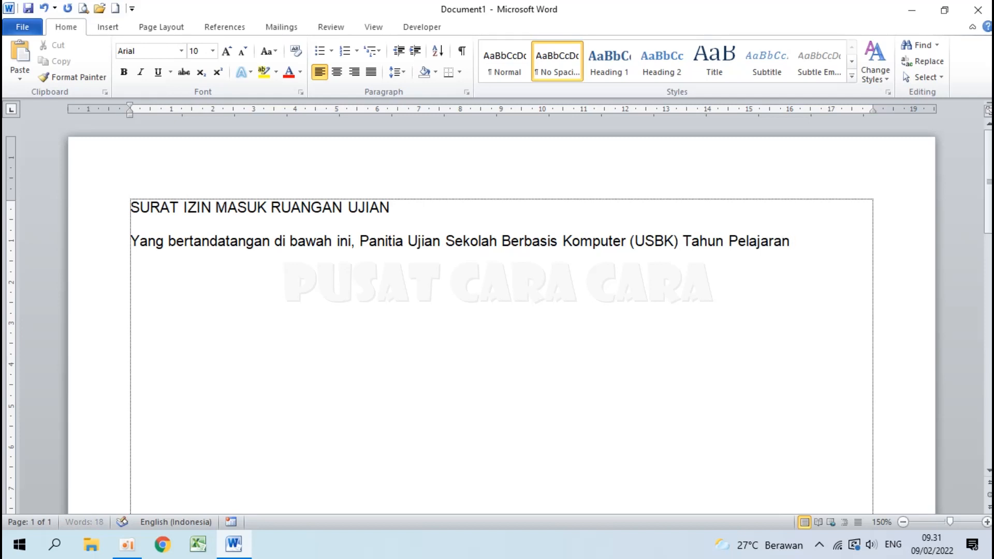
type(" 2021/202")
key("BackSpace")
type("22")
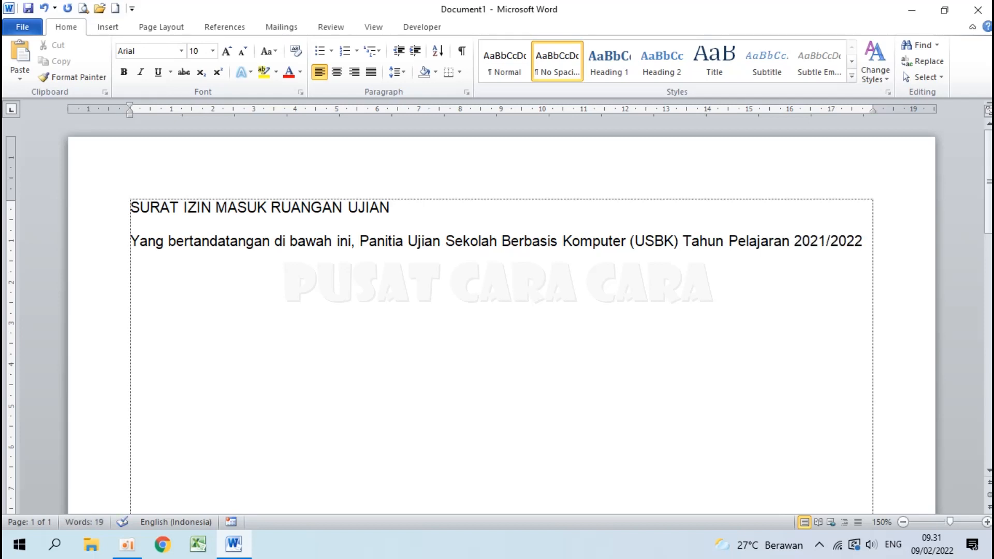
Step: Complete the opening paragraph with "SMA Negeri 1 Kota Contoh, memberikan izin masuk untuk mengikuti ujian kepada :"
type(" SMA Neger")
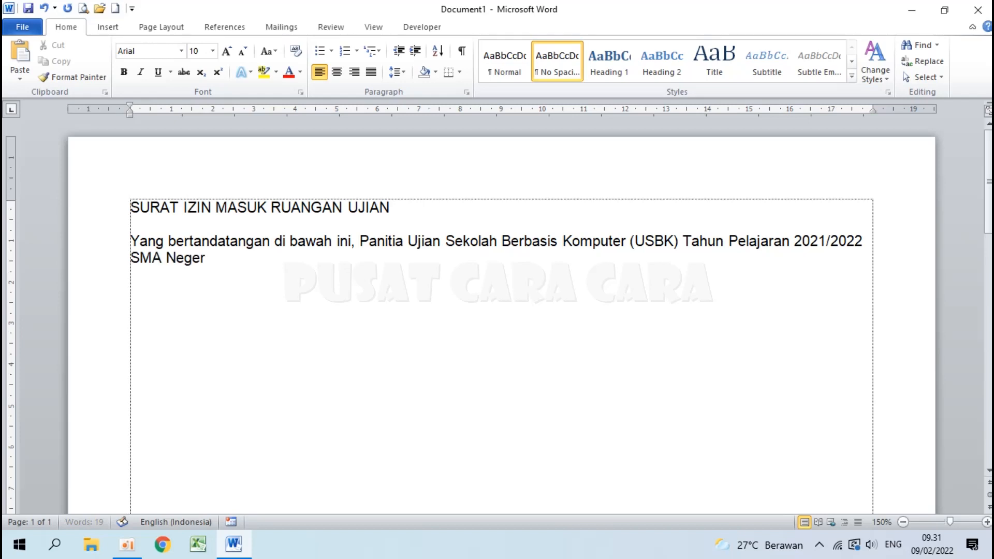
type("i 1 Kota Contoh,")
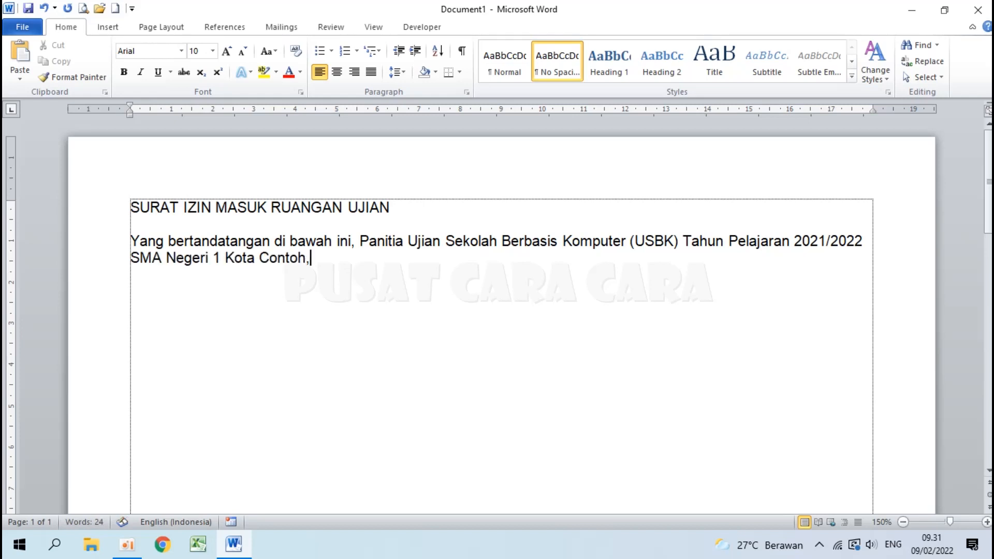
type(" memberikan i")
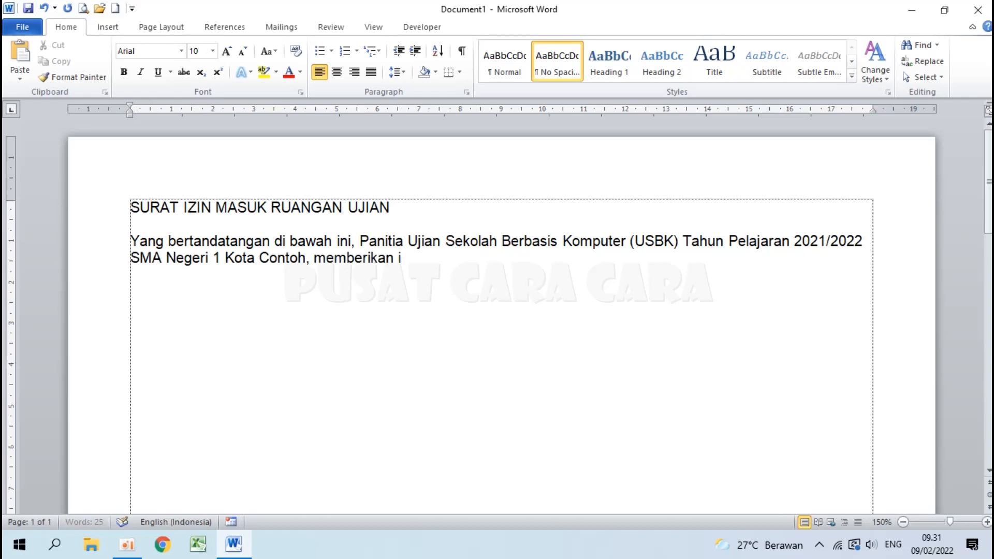
type("zin masuk u")
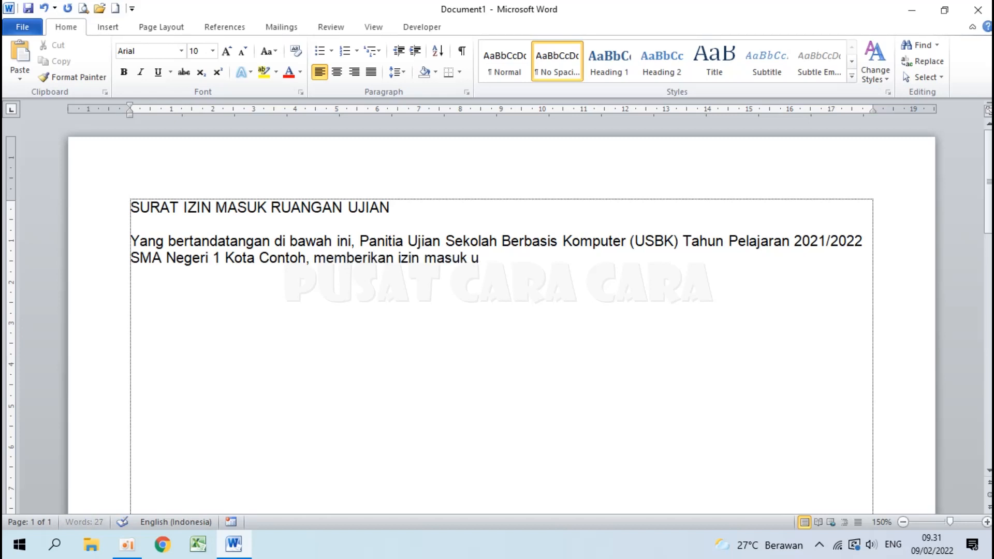
type("ntuk mengiku")
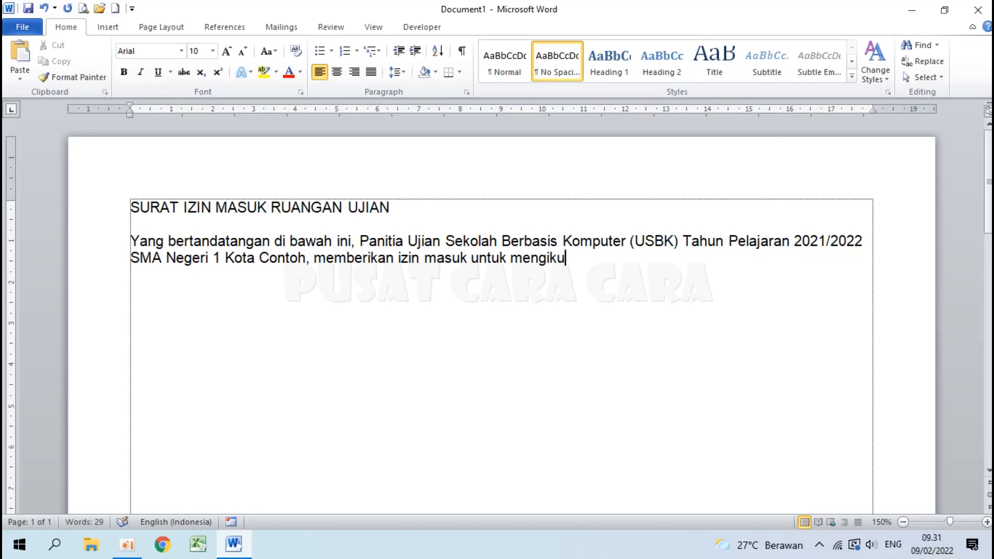
type("ti ujian")
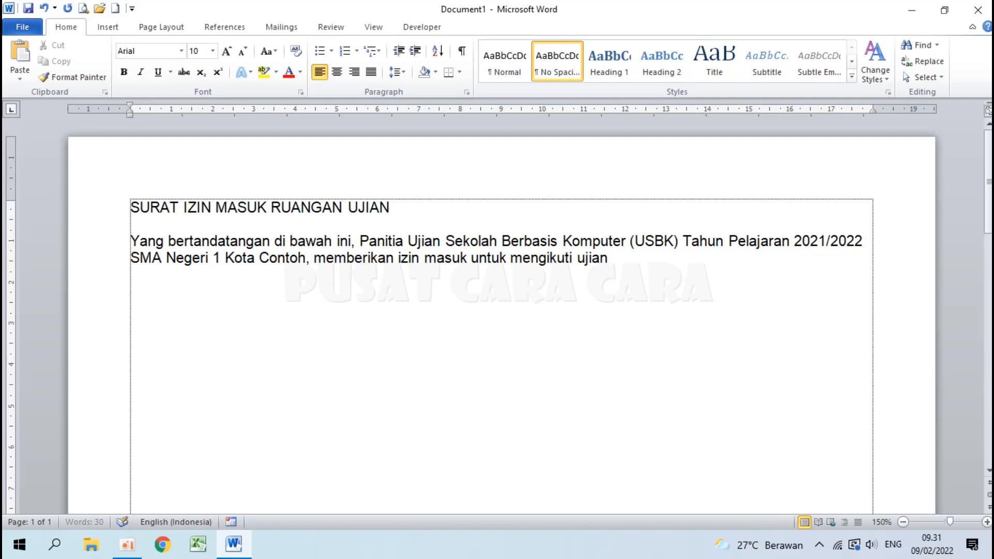
type(" kepada :")
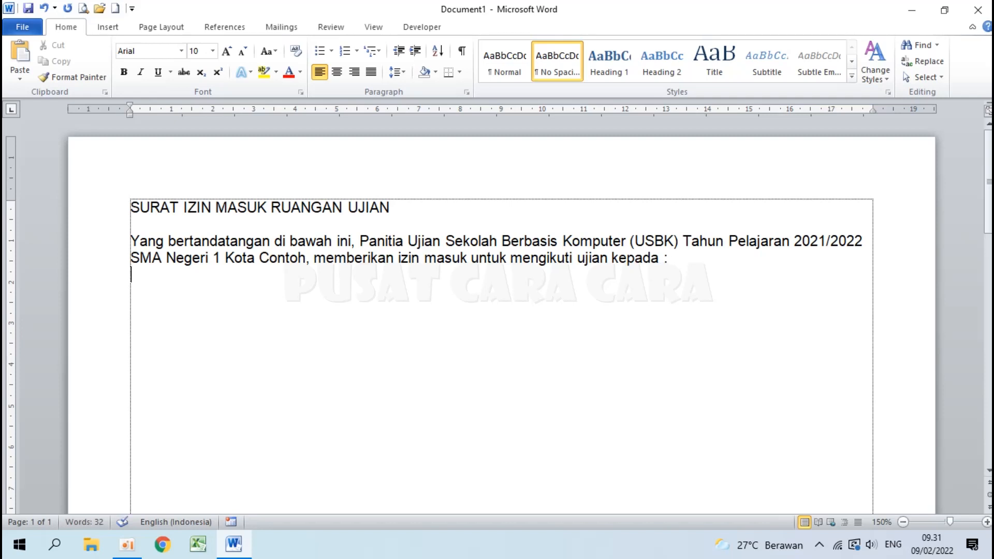
Step: Add the participant labels Nama, Nomor Peserta, Kelas and Ruang on separate lines below the opening paragraph
type("nama")
key("Return")
type("Nomor")
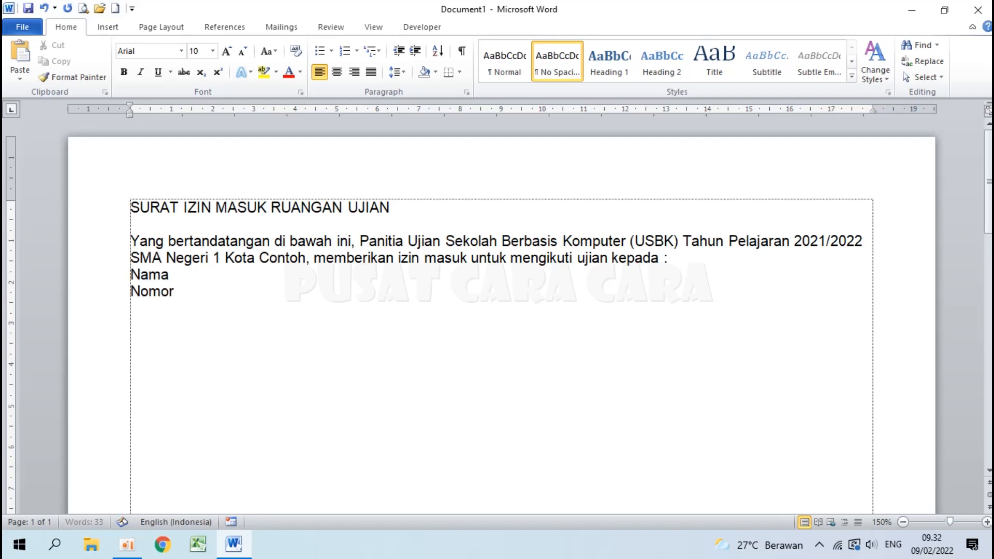
type(" Peser")
key("BackSpace")
type("erta")
key("Return")
type("K")
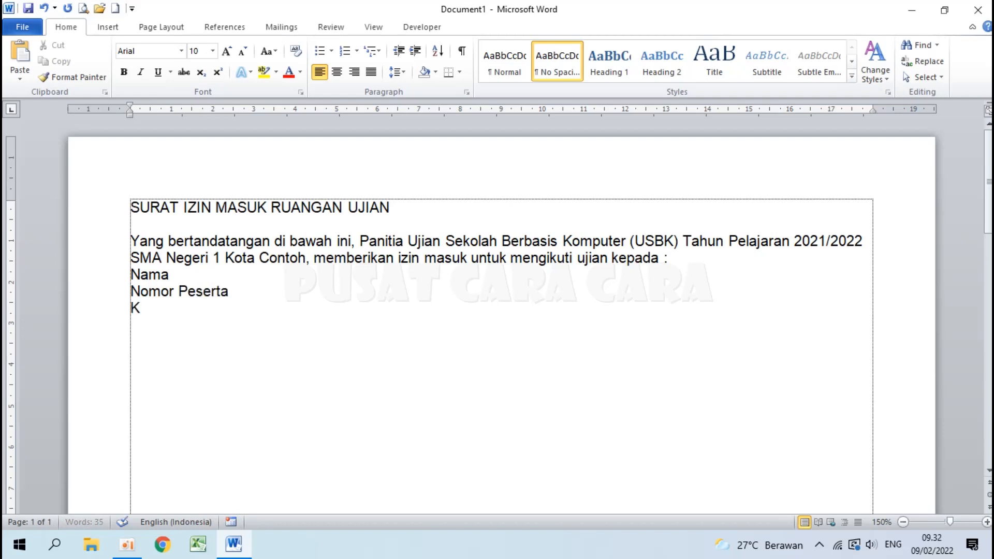
type("elas")
key("Return")
type("Ruang")
key("Return")
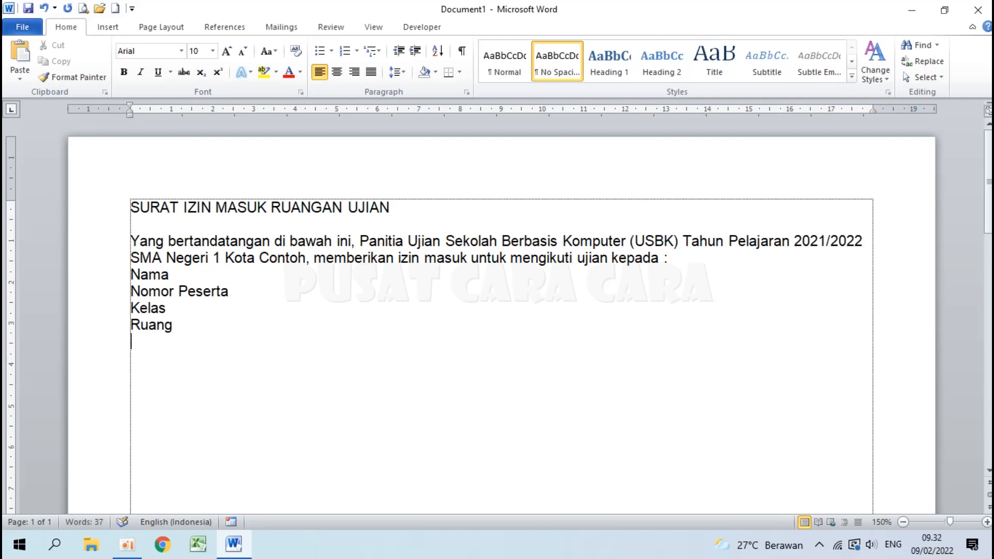
Step: Enter the closing sentence "Demikian surat izin masuk ini dibuat, untuk dapat dipergunakan sebagaimana mestinya." below the Ruang line
type("Demikian surat i")
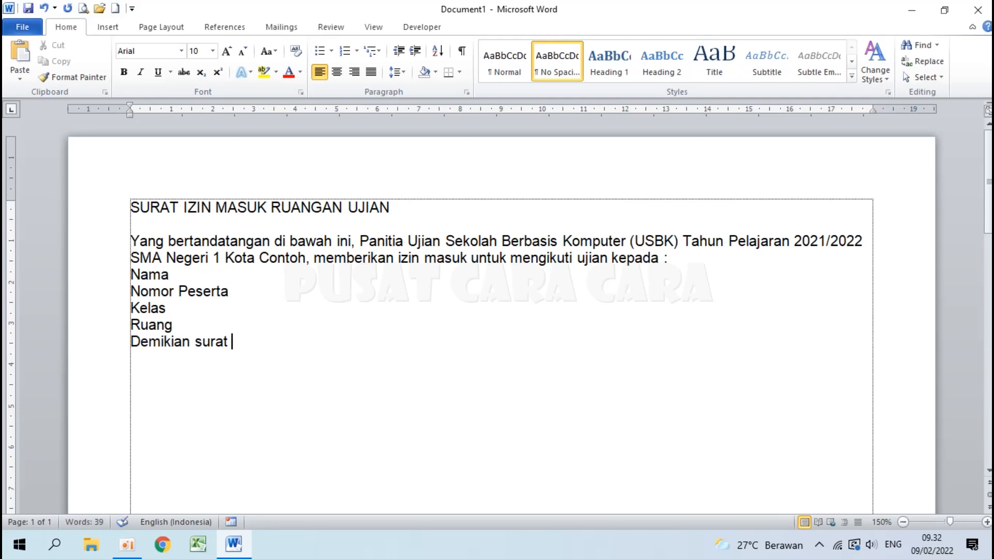
type("zin masuk ini dibut")
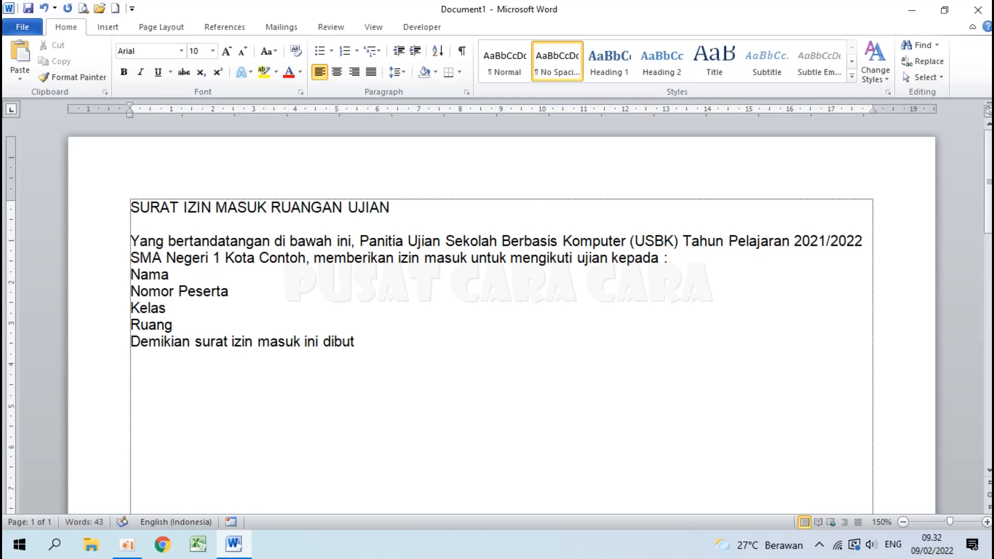
key("BackSpace")
type("at, ")
type("untuk dapat di")
type("pergunakan seb")
type("agaimana")
type(" me")
key("BackSpace")
type("mestinya")
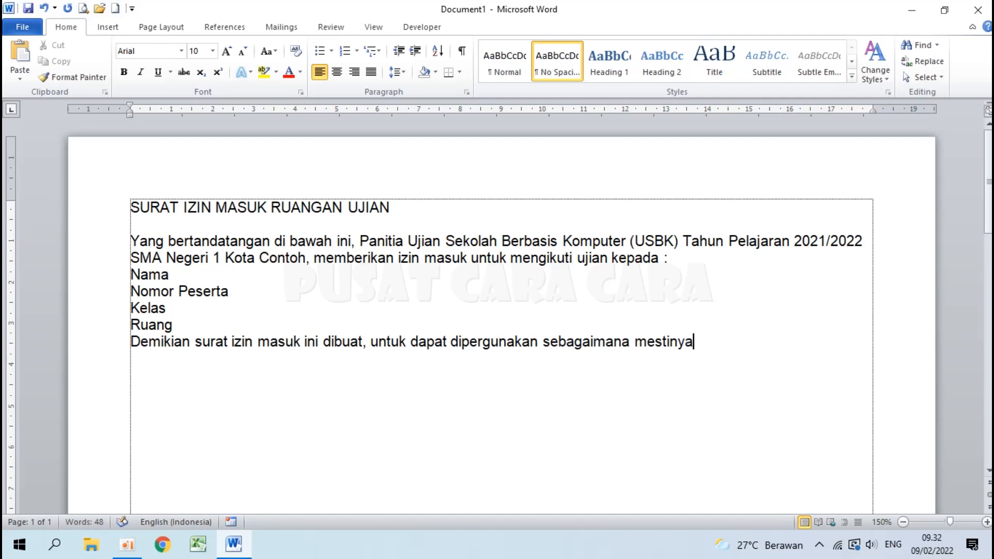
type(".")
Step: Leave a blank line after the closing sentence and enter "Contoh, 1 Maret 2022" followed by "Panitia Ujian," on the next line
key("Return")
key("Return")
type("Bandung")
key("BackSpace")
key("BackSpace")
key("BackSpace")
key("BackSpace")
key("BackSpace")
key("BackSpace")
key("BackSpace")
type("Contoh, 1 ")
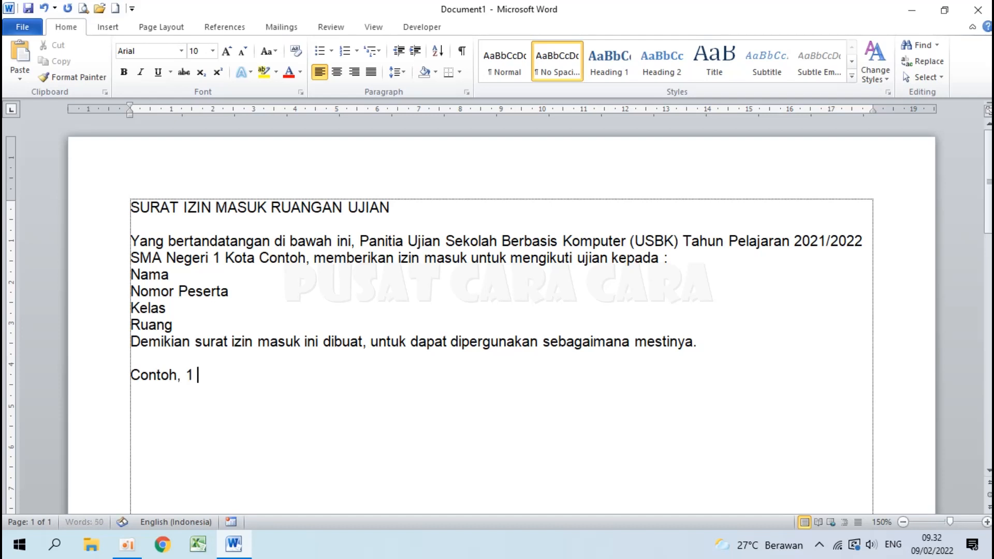
type("Maret 2022 ")
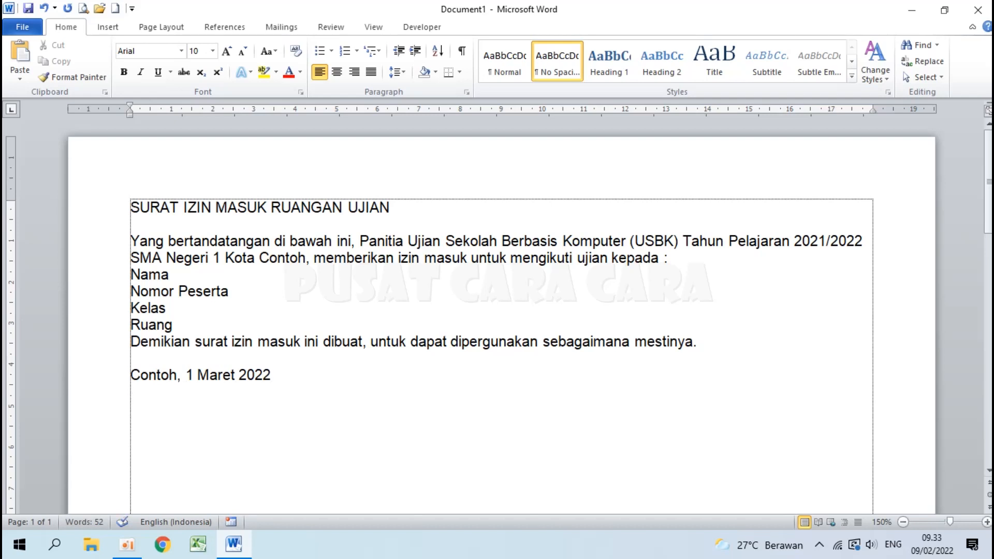
type("Panitia Ujian,")
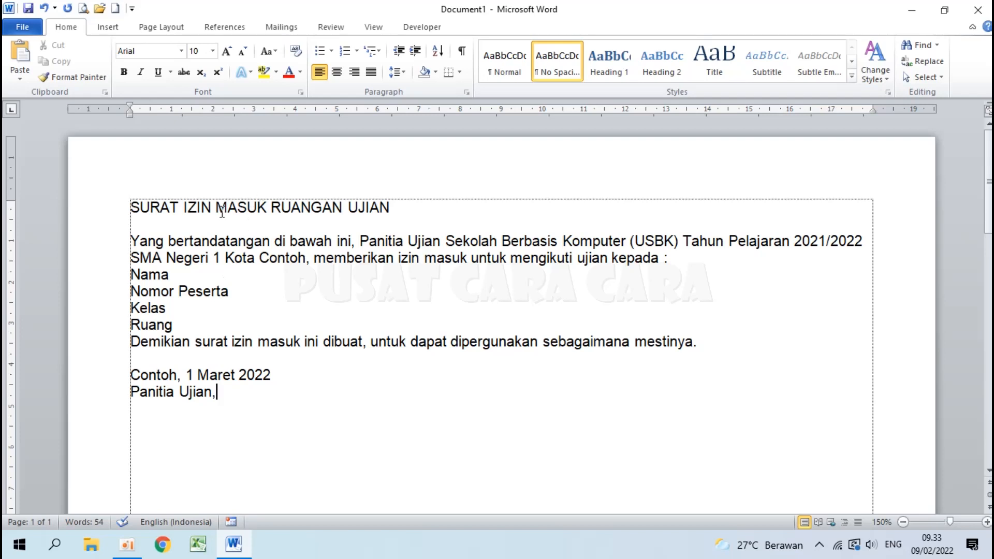
Step: Center the heading "SURAT IZIN MASUK RUANGAN UJIAN", make it bold and set its font size to 11
left_click_drag(129, 208, 430, 211)
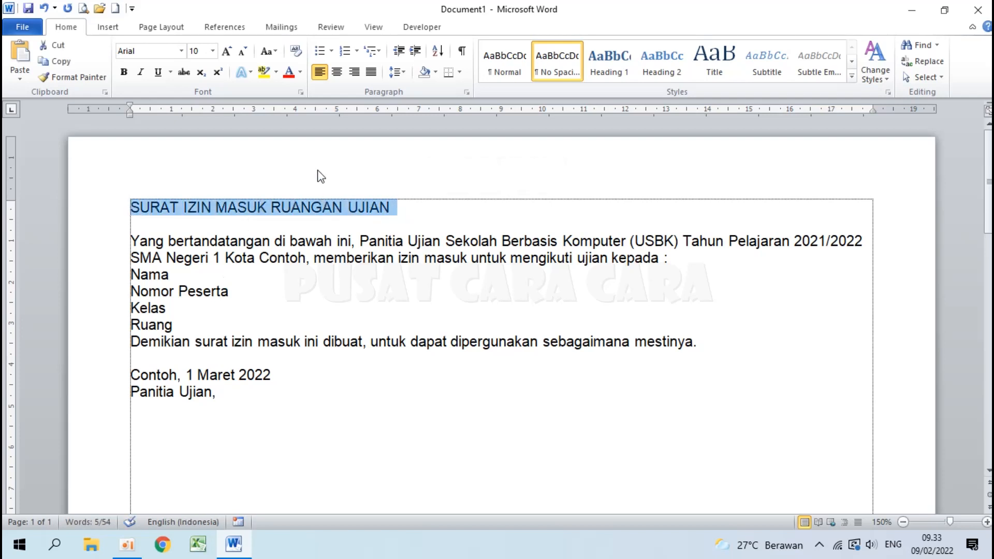
left_click(337, 72)
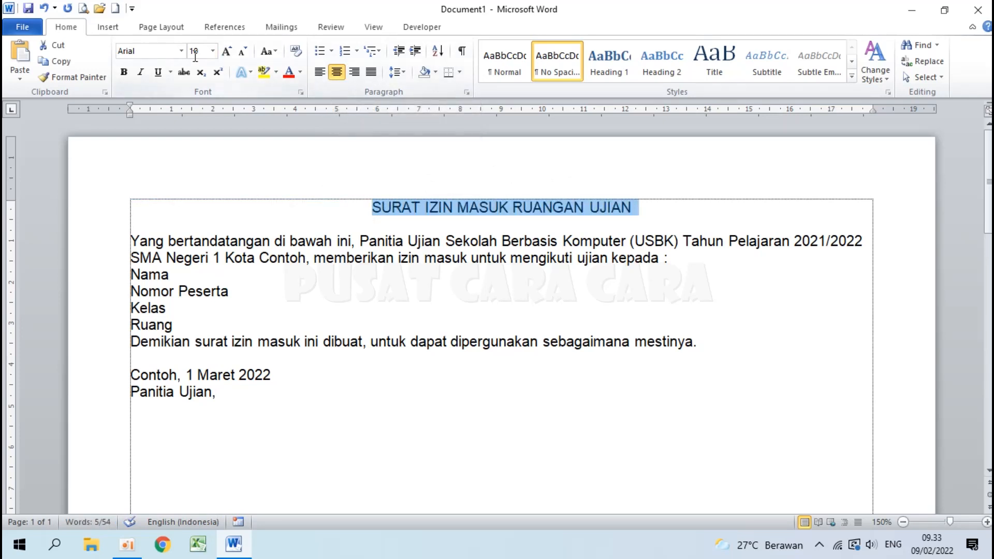
left_click(124, 72)
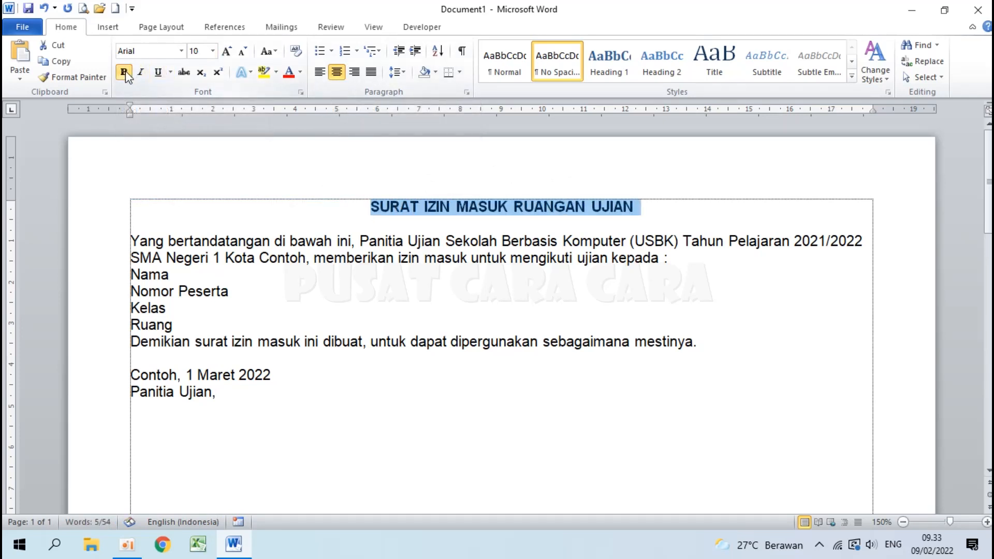
left_click(212, 51)
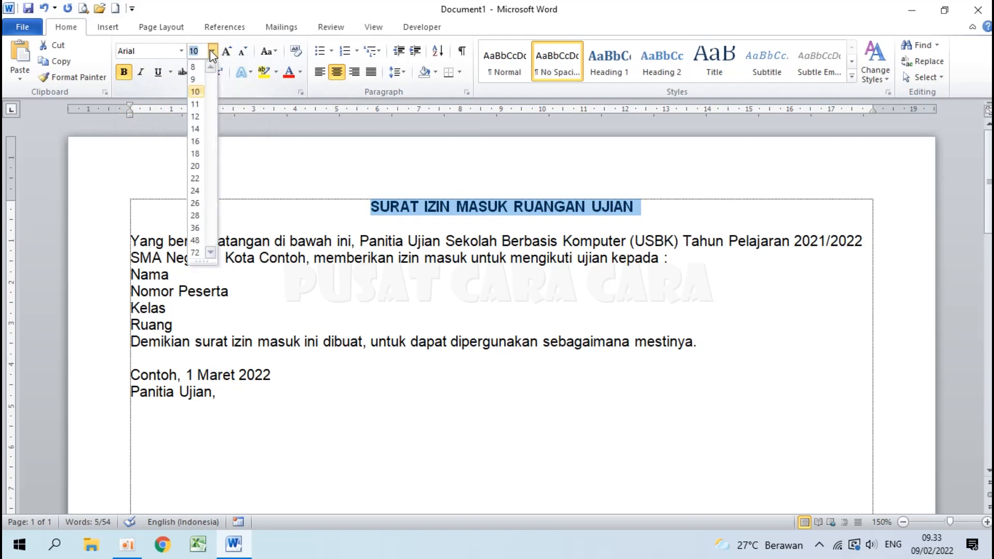
left_click(195, 103)
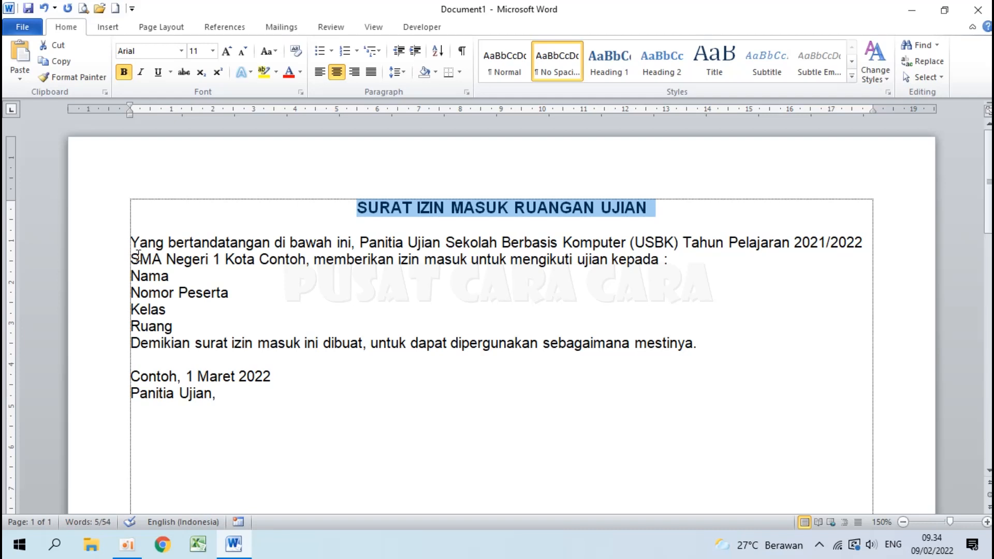
Step: Insert a blank line between the opening paragraph and the Nama line and set its font size to 5
left_click_drag(130, 242, 701, 265)
left_click(130, 277)
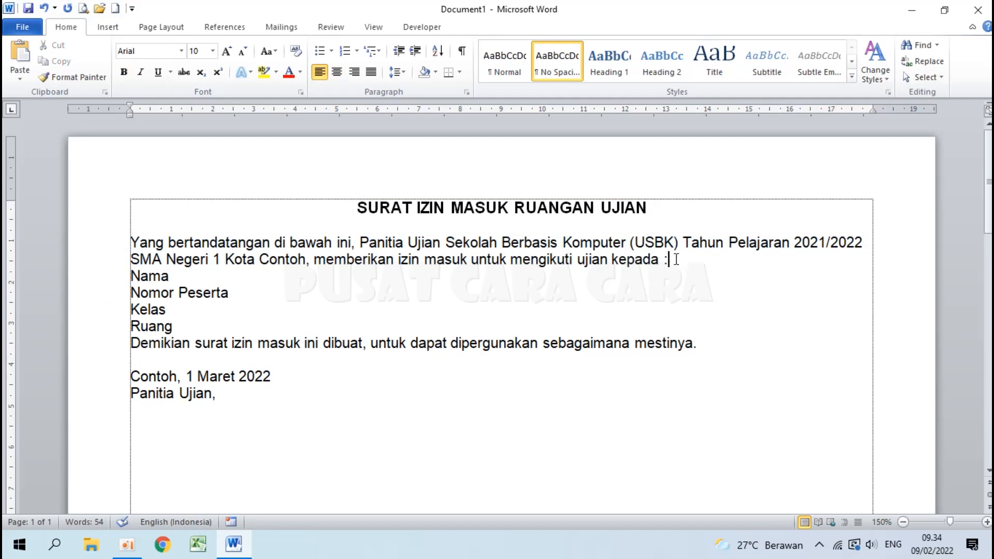
key("Return")
key("ctrl+z")
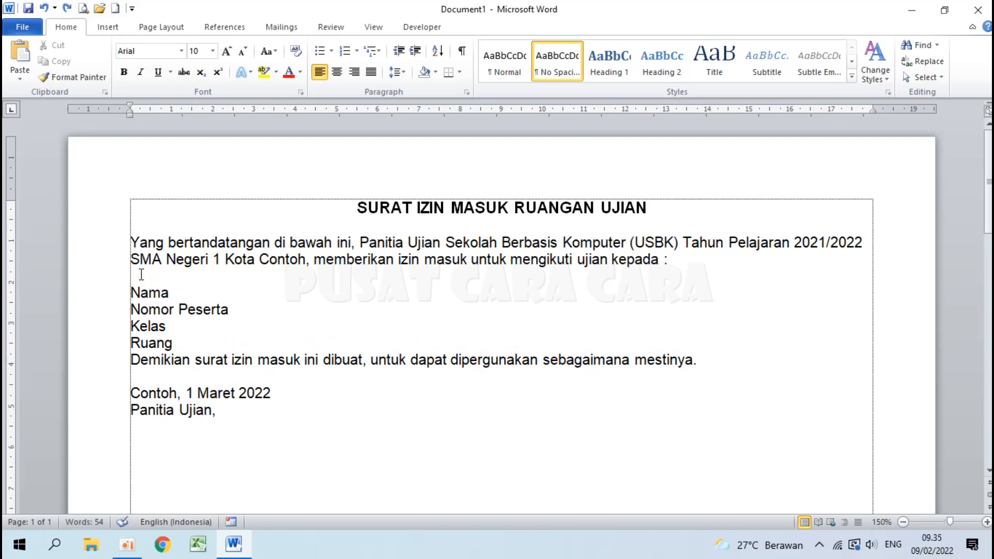
left_click(200, 51)
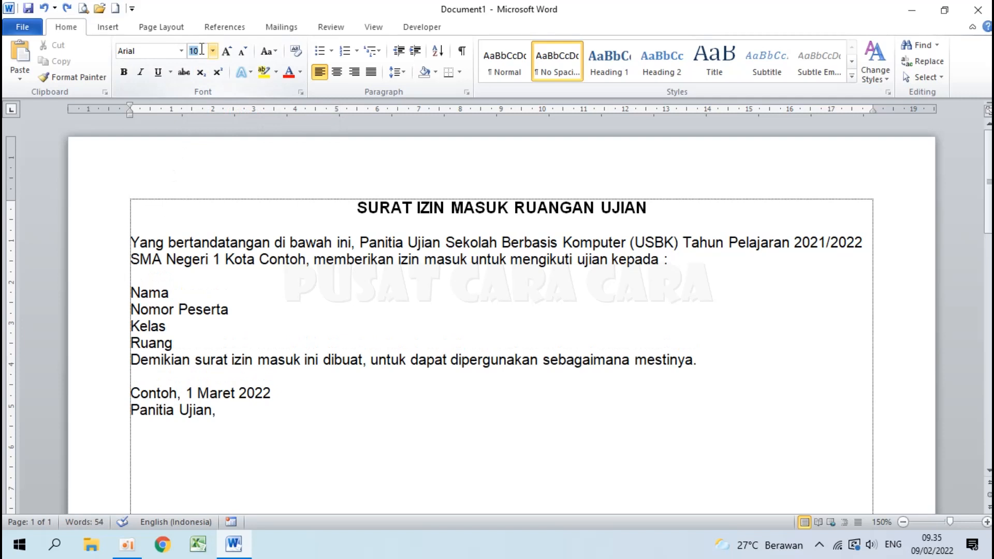
type("5")
key("Return")
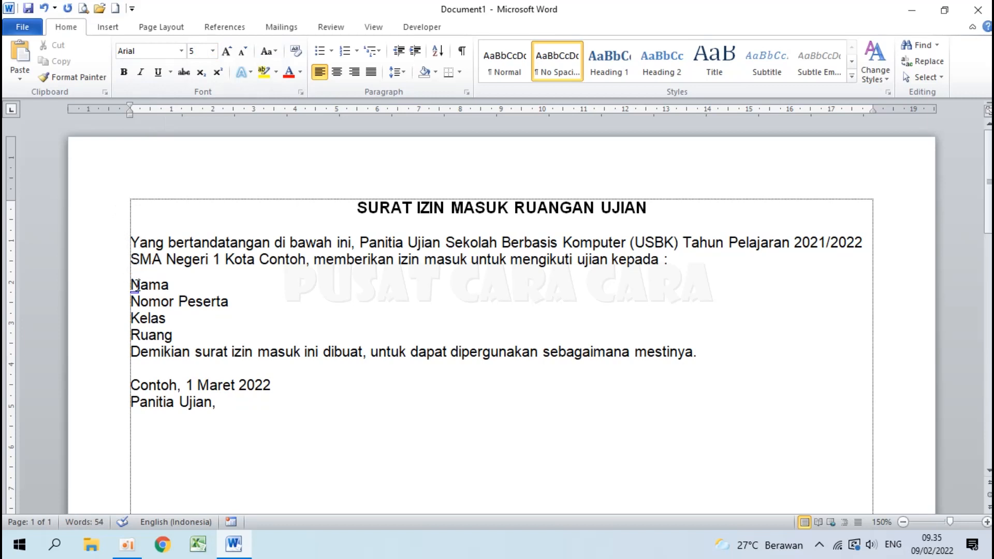
left_click_drag(131, 284, 206, 335)
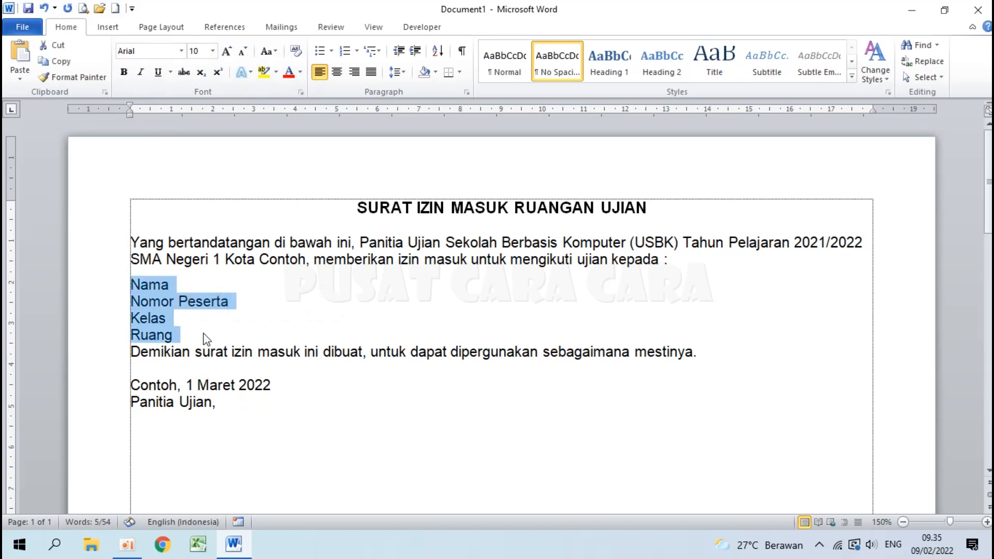
left_click(138, 275)
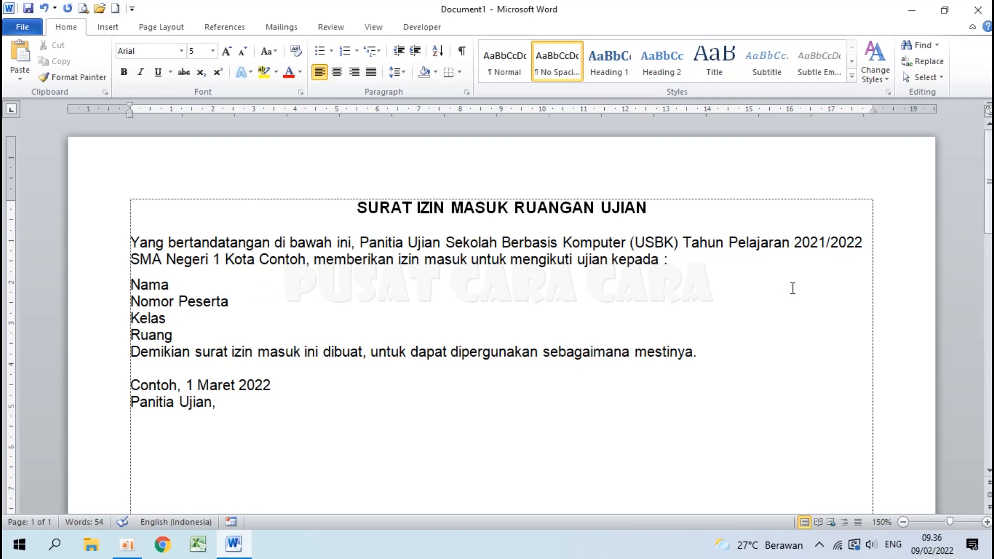
left_click(270, 346)
Step: Select the four lines from Nama to Ruang, and switch the ruler display off and on again
left_click_drag(128, 285, 226, 342)
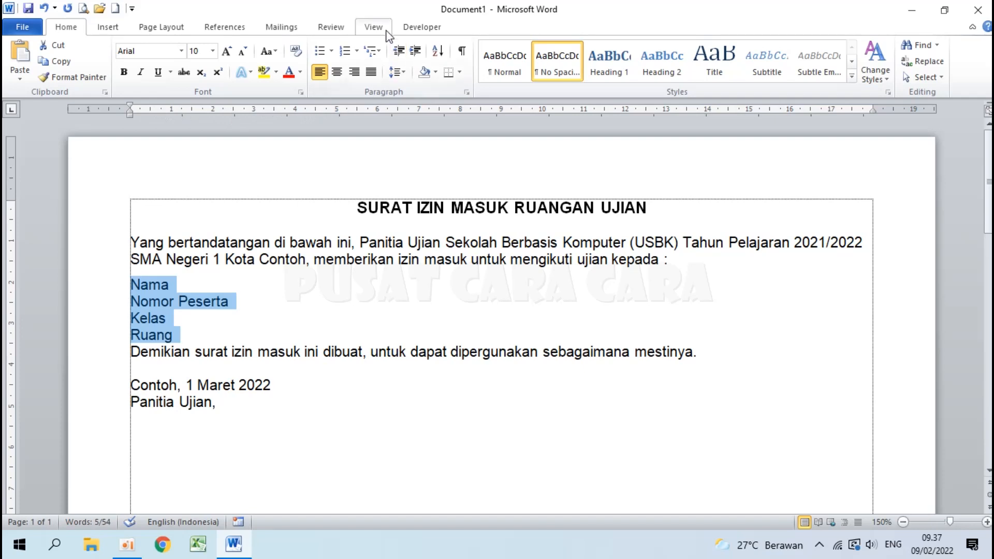
left_click(374, 29)
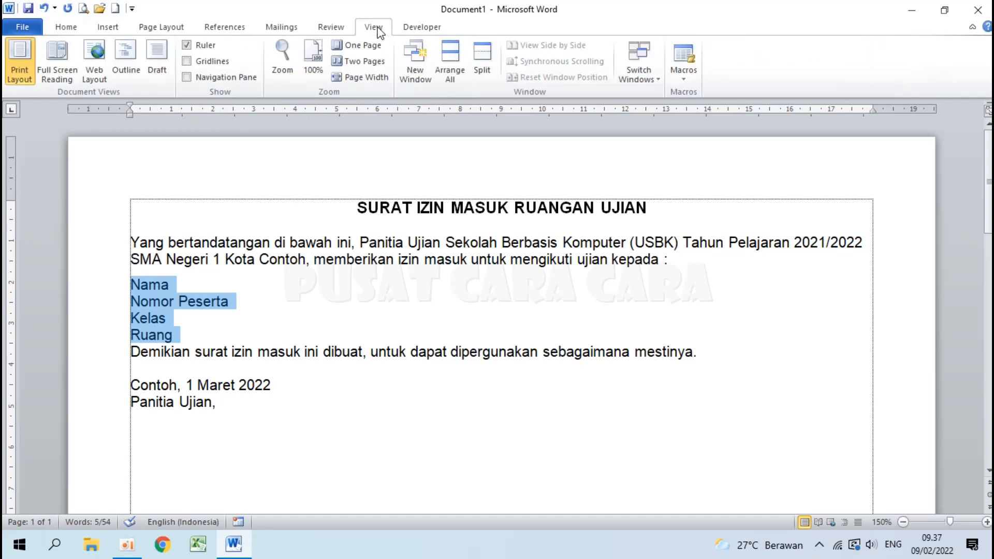
left_click(187, 46)
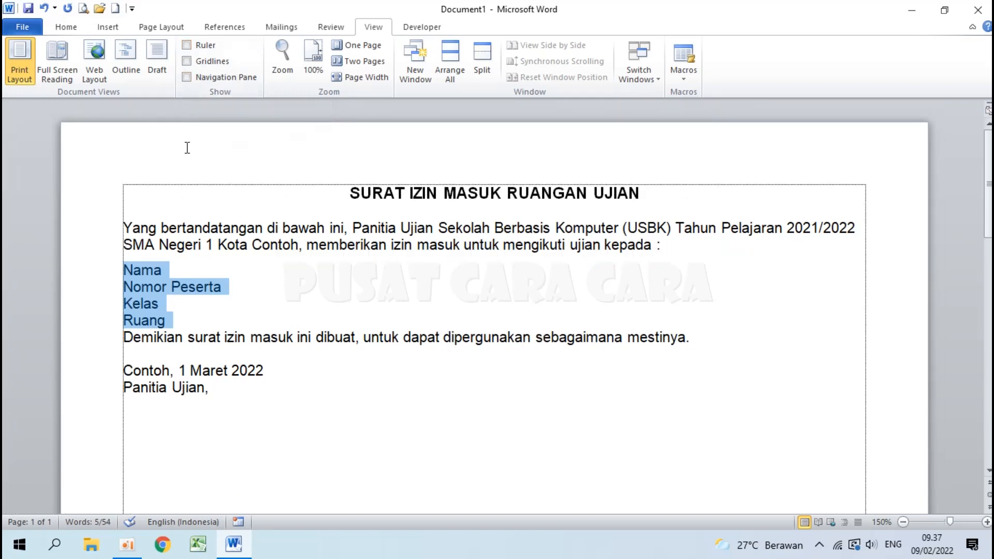
left_click(188, 44)
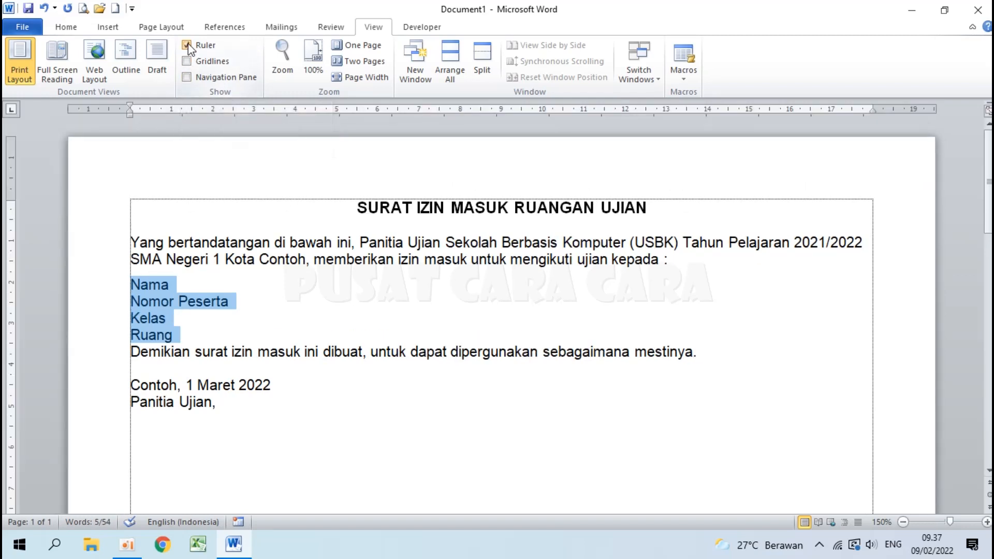
left_click(65, 30)
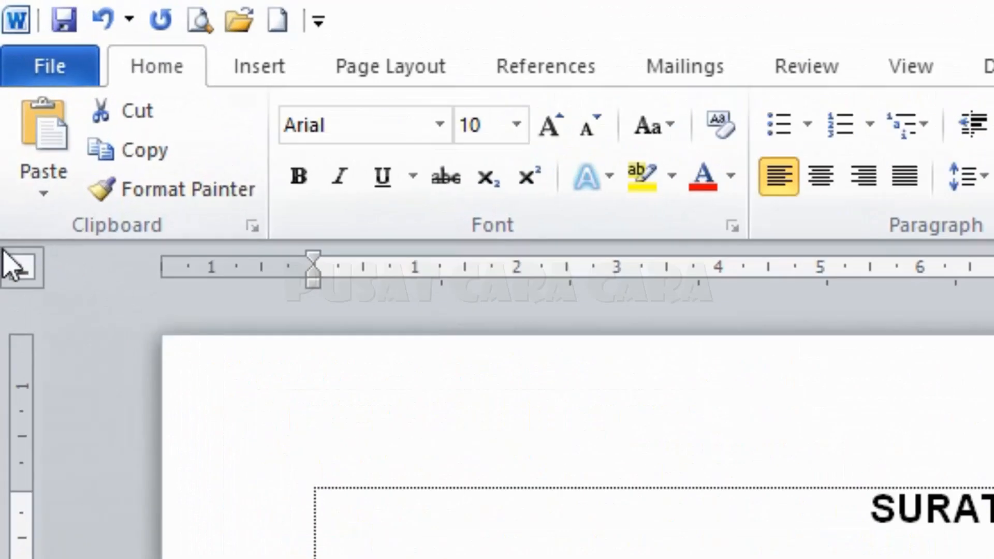
Step: Cycle the ruler's tab selector through its tab types and back to Left Tab
left_click(8, 259)
left_click(21, 278)
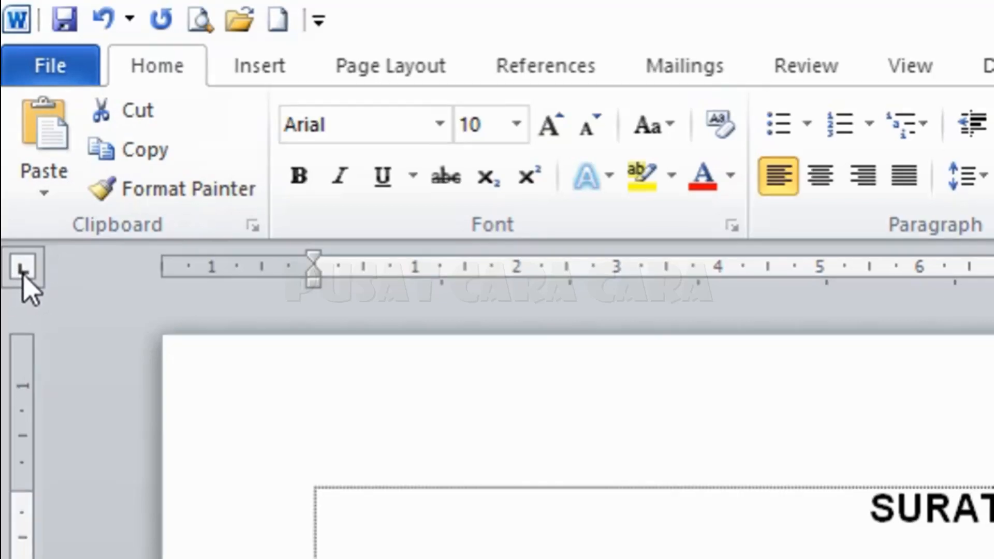
left_click(21, 277)
left_click(21, 277)
left_click(21, 277)
left_click(20, 278)
left_click(21, 278)
left_click(20, 277)
left_click(21, 278)
left_click(26, 268)
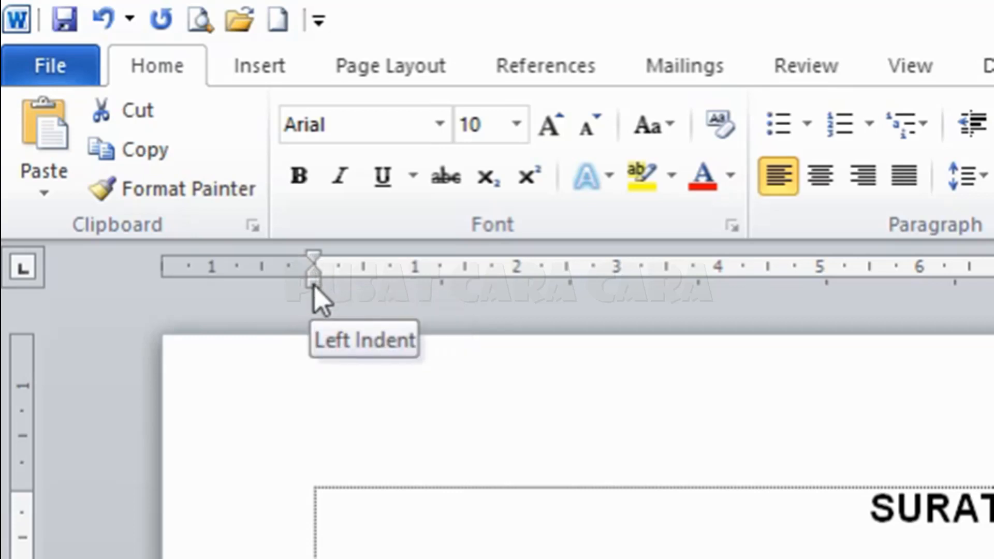
Step: Set the left indent of the selected lines from Nama to Ruang to 1 on the ruler
mouse_move(314, 286)
left_mouse_down()
mouse_move(408, 277)
mouse_move(415, 292)
left_mouse_up()
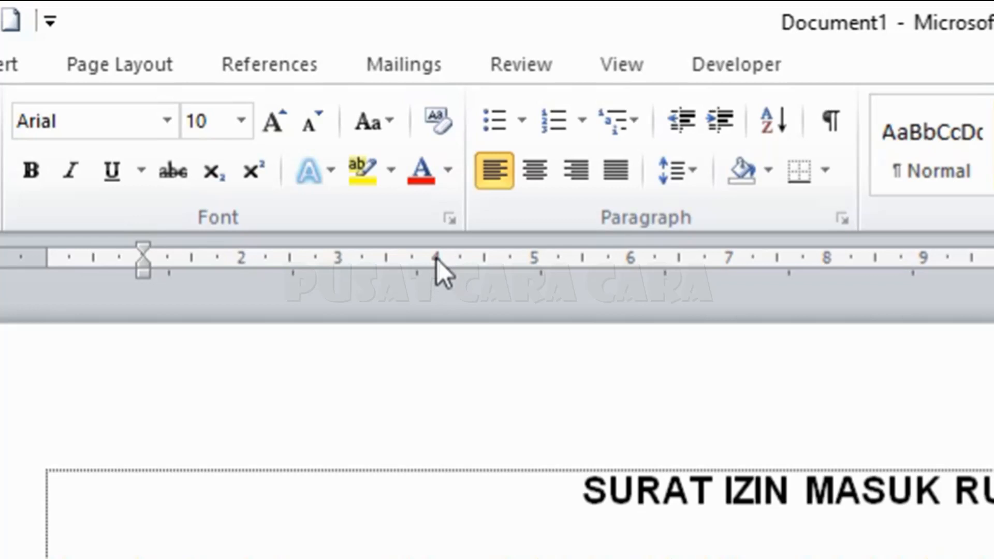
Step: Place left tab stops at 4 cm, 4,25 cm and 17 cm for the selected lines from Nama to Ruang
left_click(437, 259)
left_click_drag(438, 249, 439, 248)
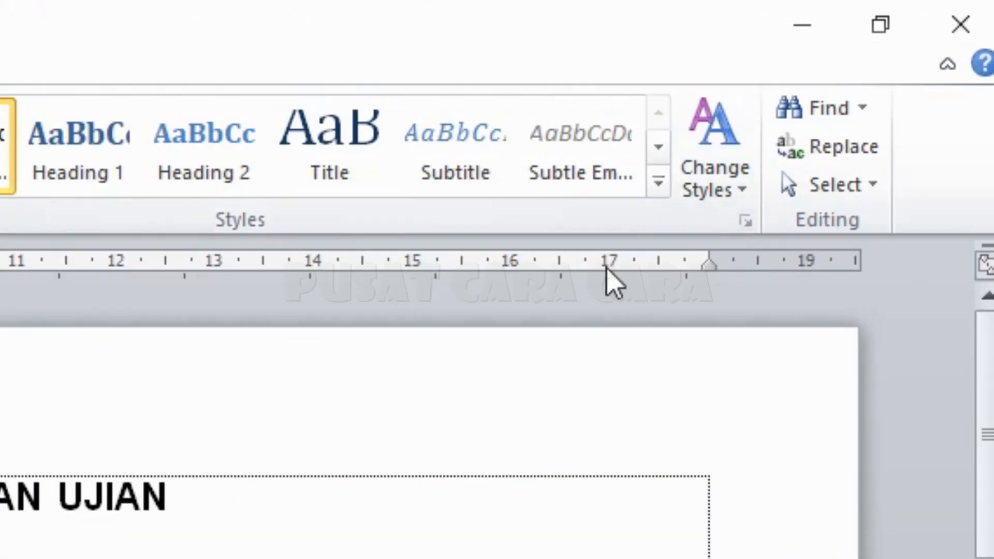
left_click(607, 266)
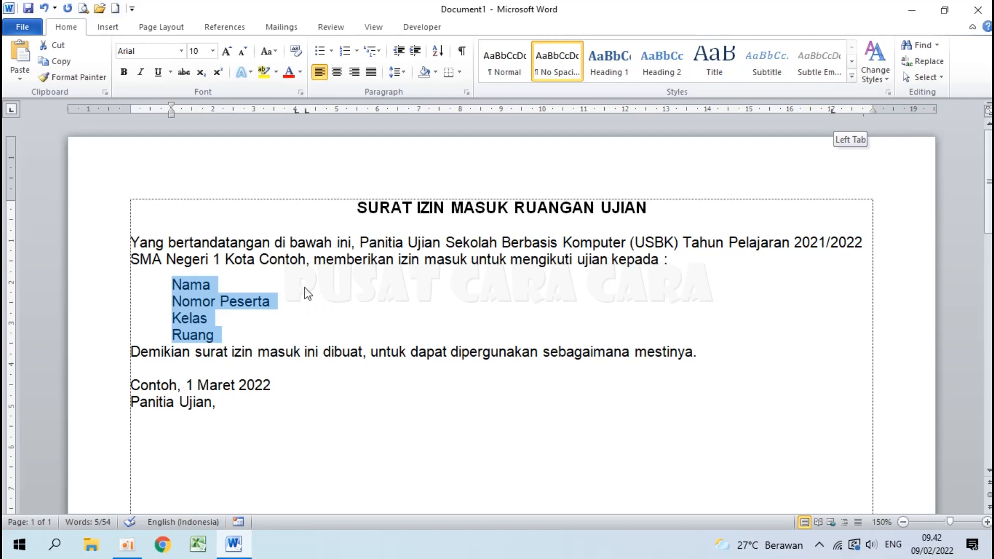
Step: Give the 17 cm tab stop of the selected lines from Nama to Ruang the dotted leader (option 2)
left_click(103, 81)
left_click(467, 93)
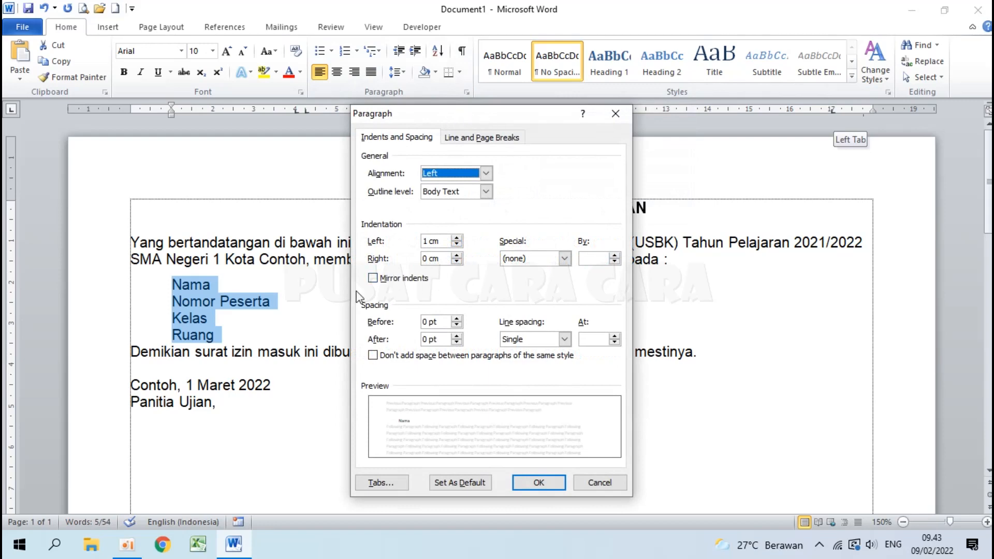
left_click(384, 483)
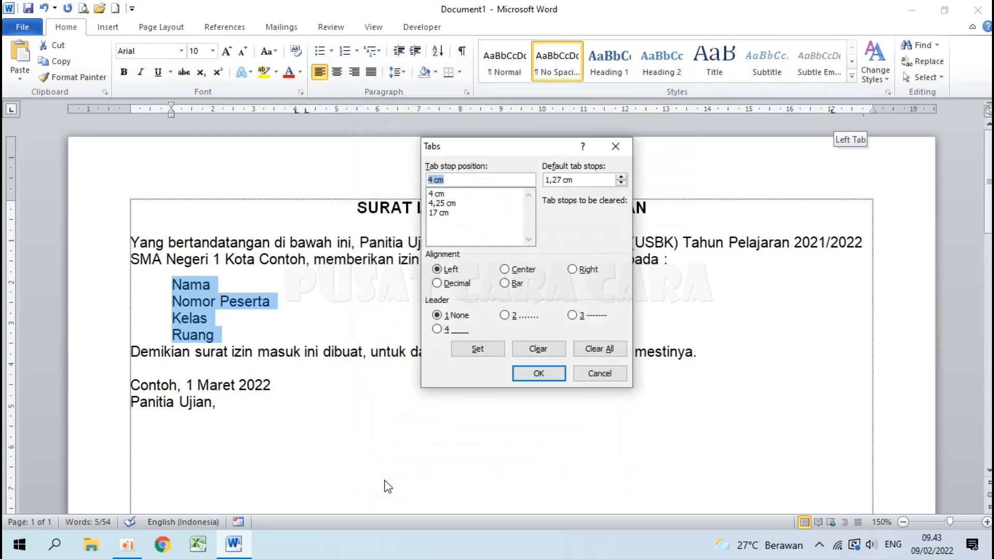
left_click_drag(483, 147, 556, 176)
left_click(516, 222)
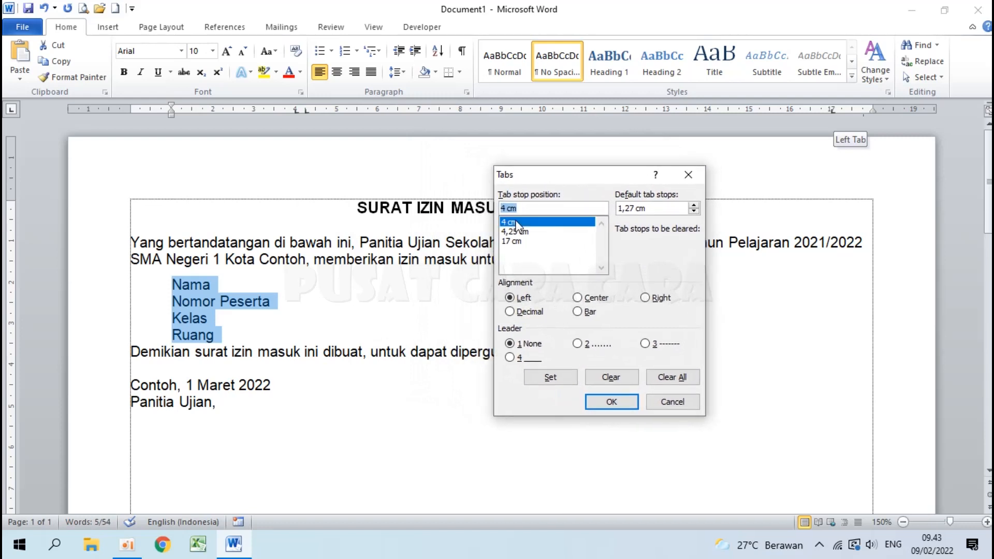
left_click(517, 232)
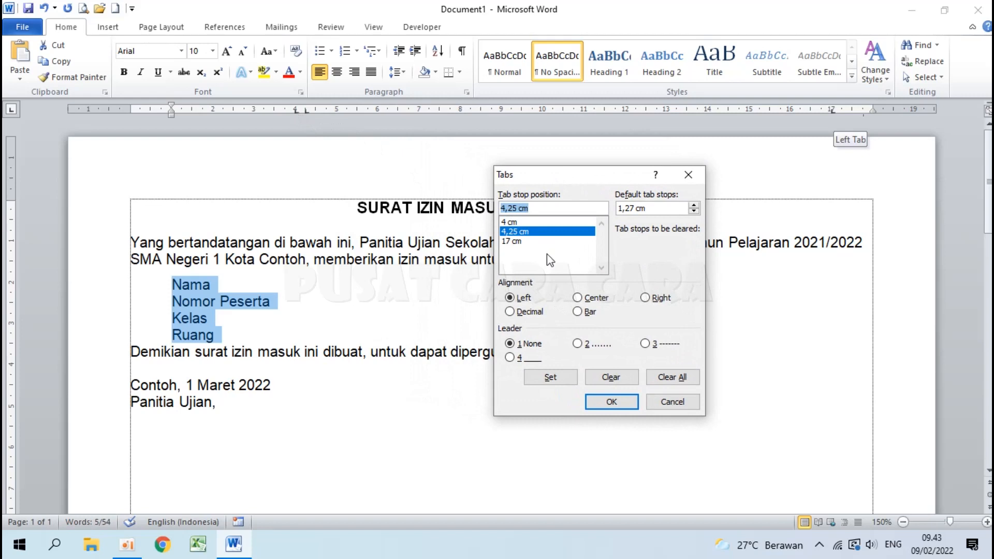
left_click(511, 222)
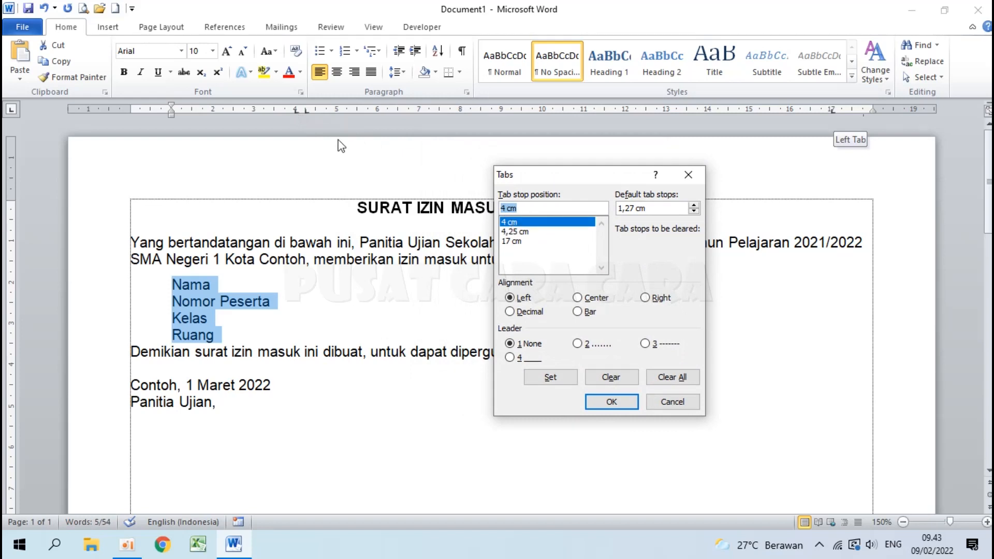
left_click(529, 231)
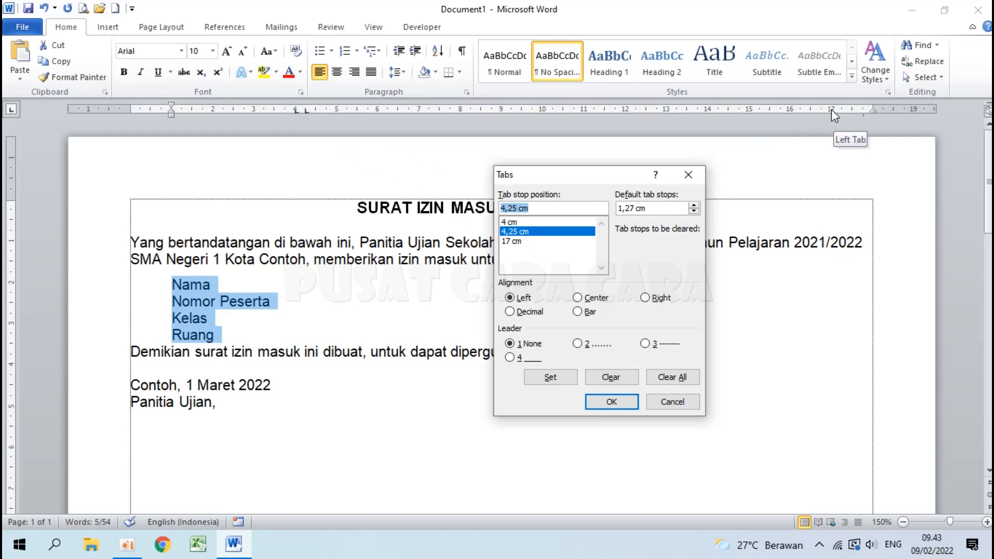
left_click(515, 242)
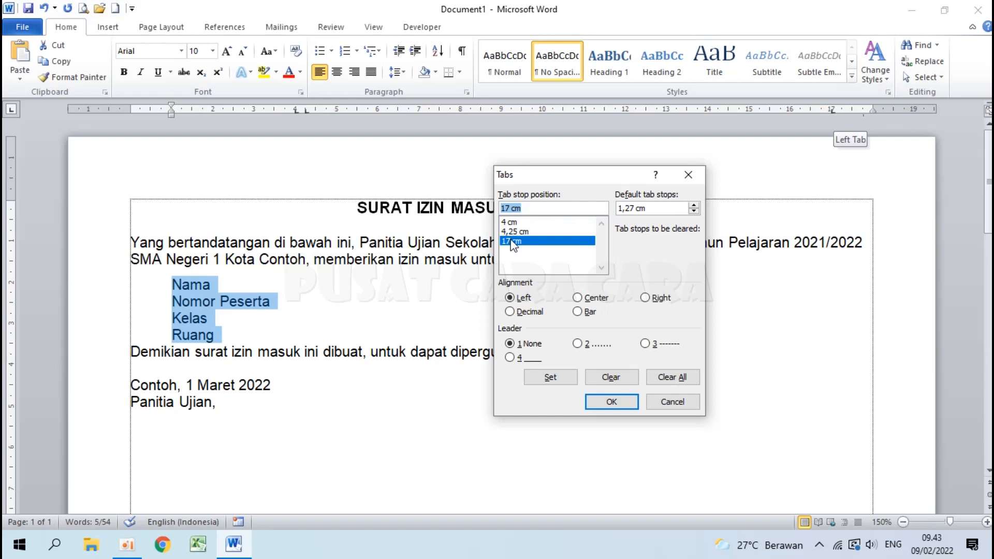
left_click(577, 345)
left_click(610, 402)
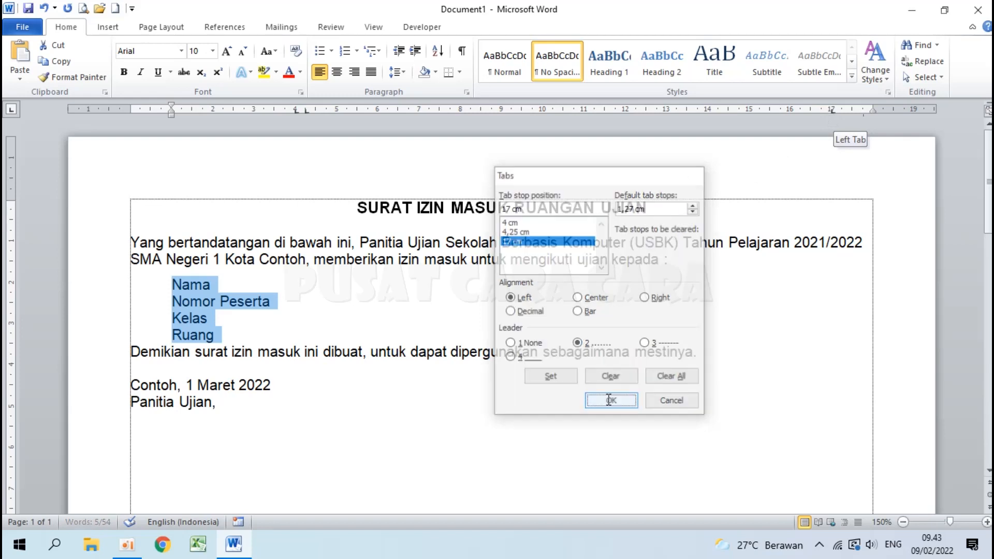
Step: Add a tab-aligned colon and a dotted fill-in line reaching the 17 cm stop after Nama
left_click(221, 285)
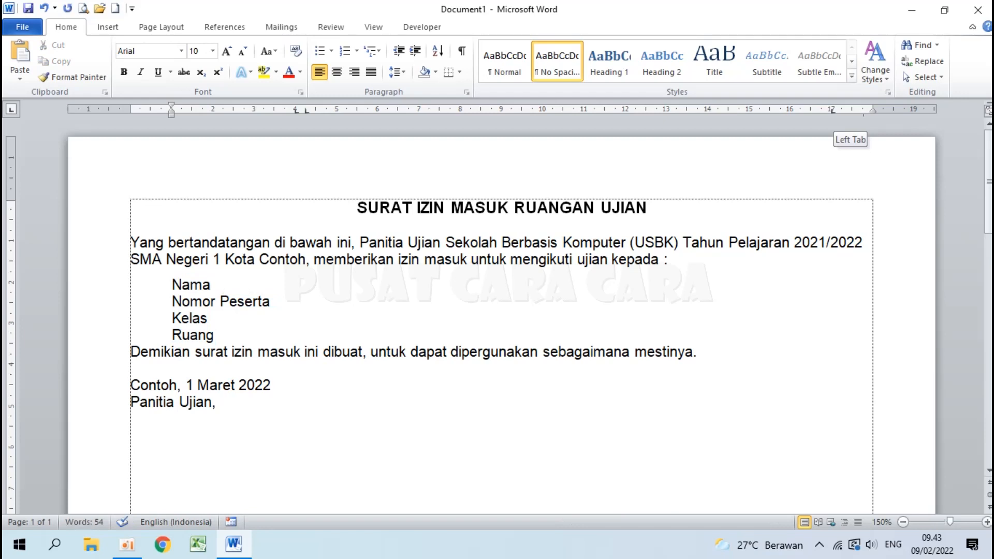
key("Tab")
type(":")
left_click_drag(305, 110, 305, 111)
key("Tab")
left_click_drag(829, 110, 831, 110)
Step: Add the same tab-aligned colon and dotted fill-in line after Nomor Peserta, Kelas and Ruang
left_click(275, 301)
key("Tab")
type(":")
key("Tab")
left_click(216, 319)
key("Tab")
type(":")
key("Tab")
key("Tab")
type(":")
key("Tab")
Step: Set the line spacing of the Ruang line to 1,5 to separate it from the closing sentence
left_click_drag(174, 334, 253, 332)
left_click_drag(125, 354, 153, 354)
left_click(175, 273)
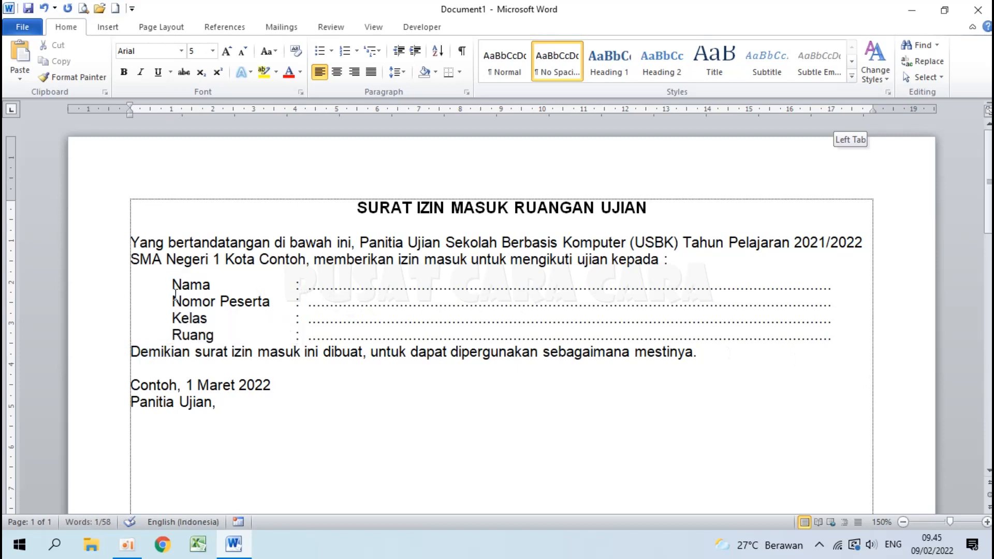
left_click(172, 335)
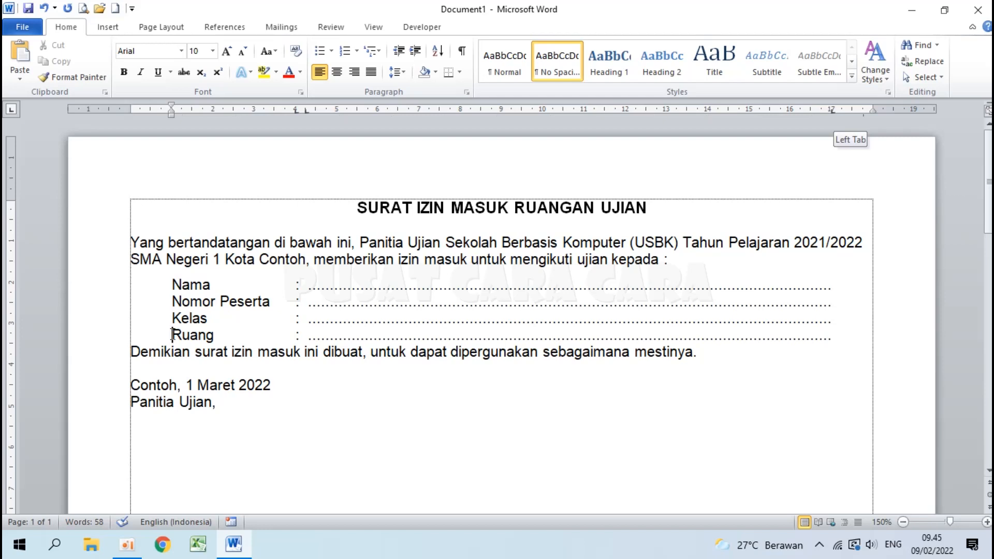
left_click(201, 334)
left_click(398, 76)
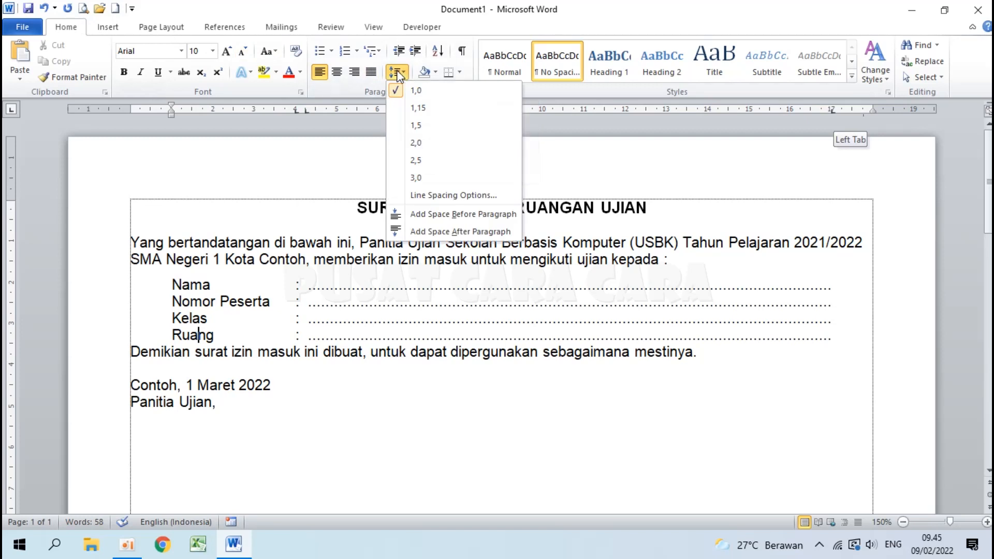
left_click(418, 126)
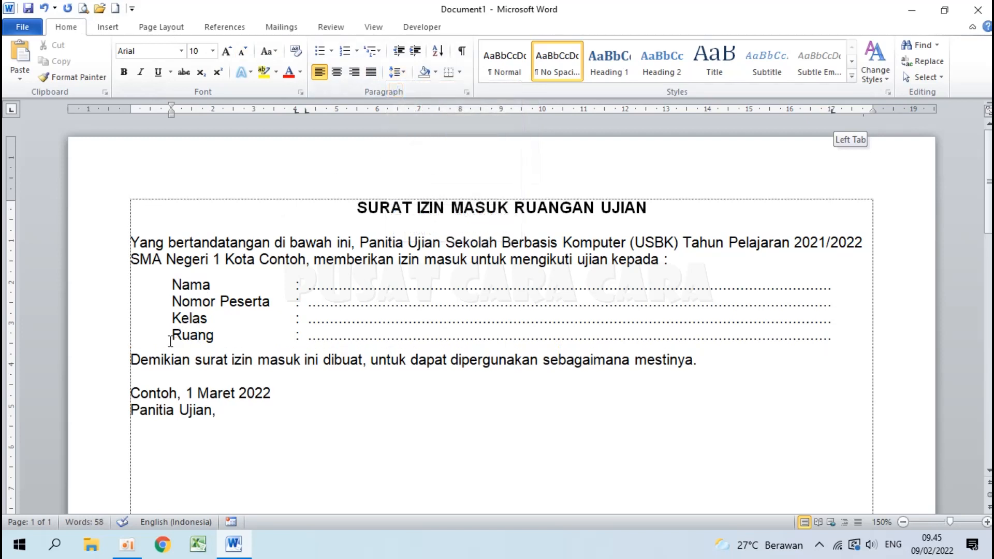
left_click_drag(171, 337, 304, 337)
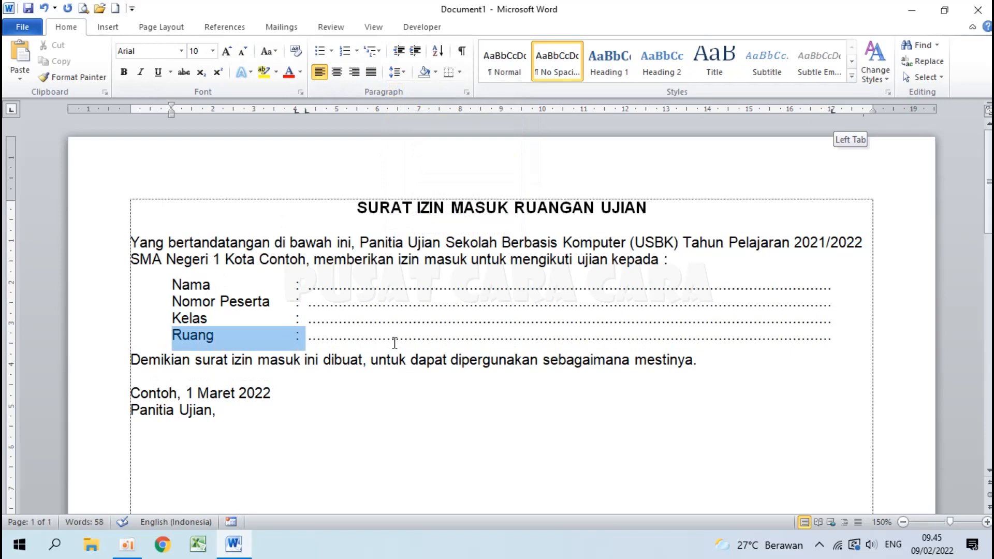
left_click(114, 365)
left_click(339, 361)
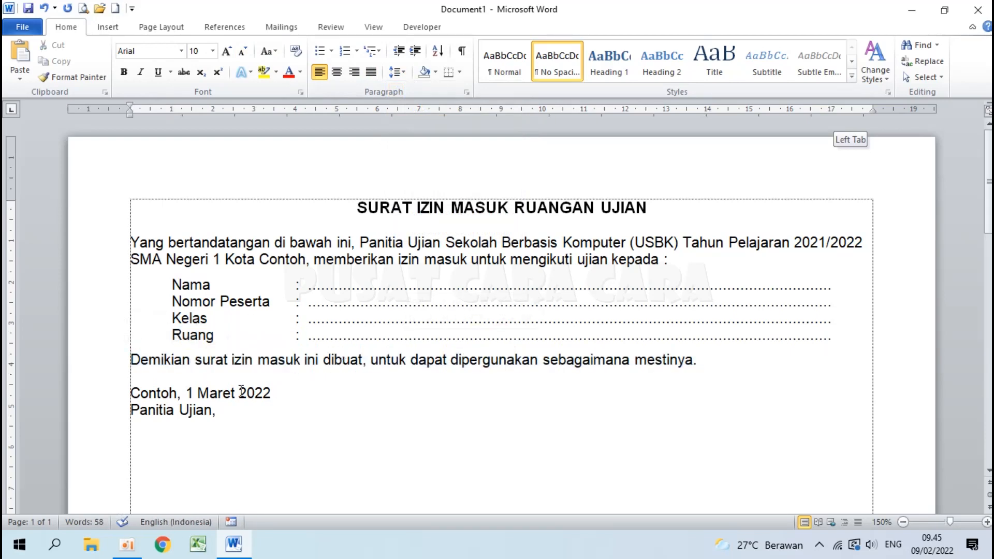
Step: Select the date line and the Panitia Ujian line and place a left tab stop at 13 cm for them
scroll(241, 391, "down", 2)
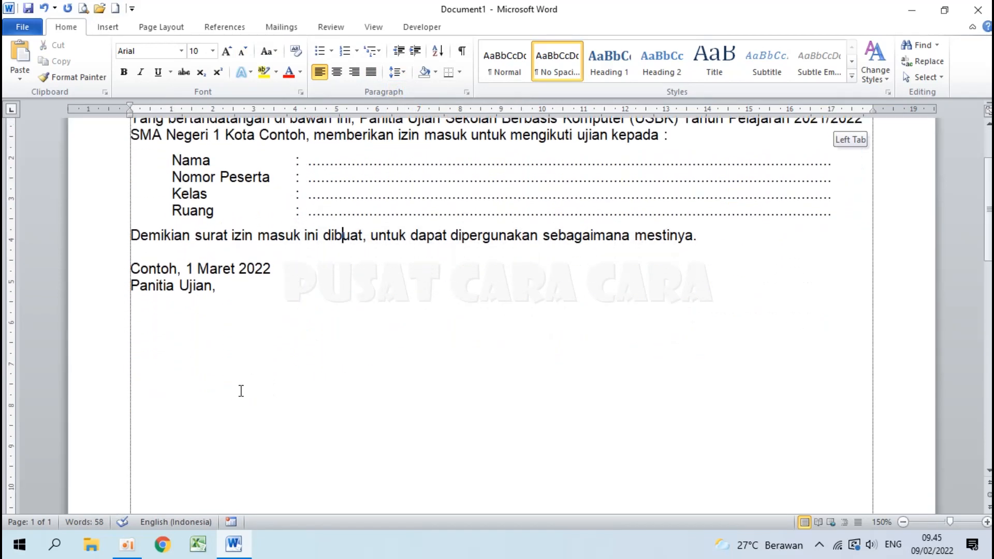
left_click(136, 273)
left_click_drag(129, 269, 248, 288)
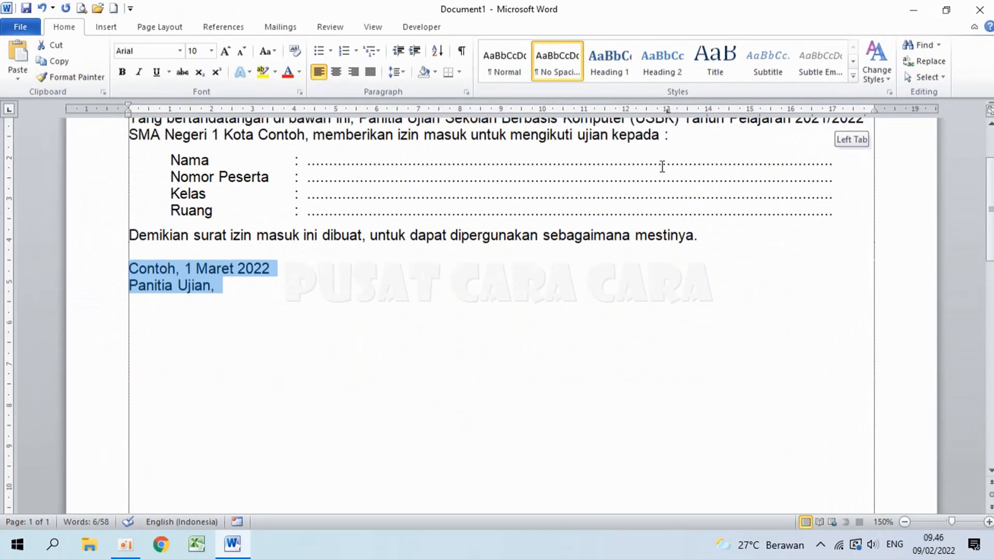
left_click(228, 288)
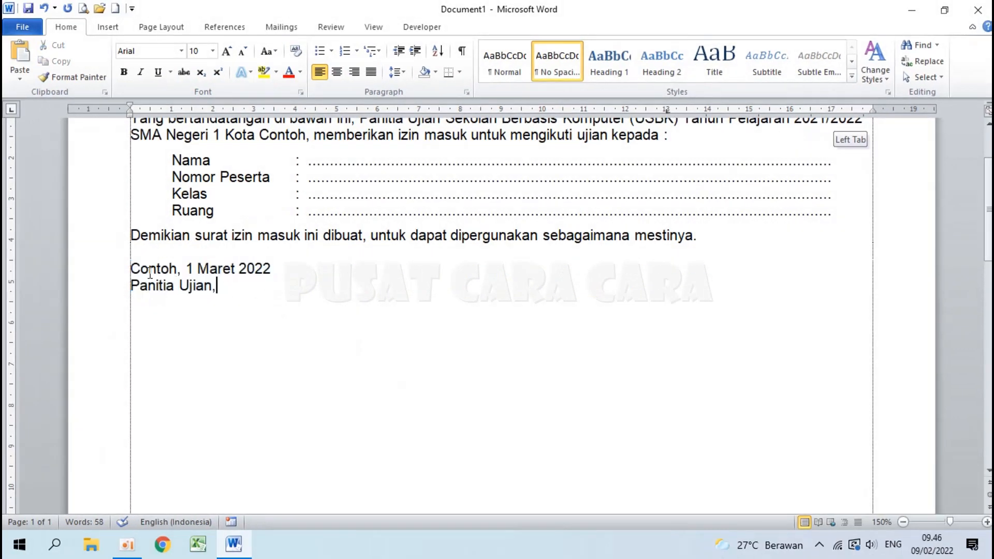
Step: Indent the date line and the Panitia Ujian line to the 13 cm tab stop
left_click(130, 268)
key("Tab")
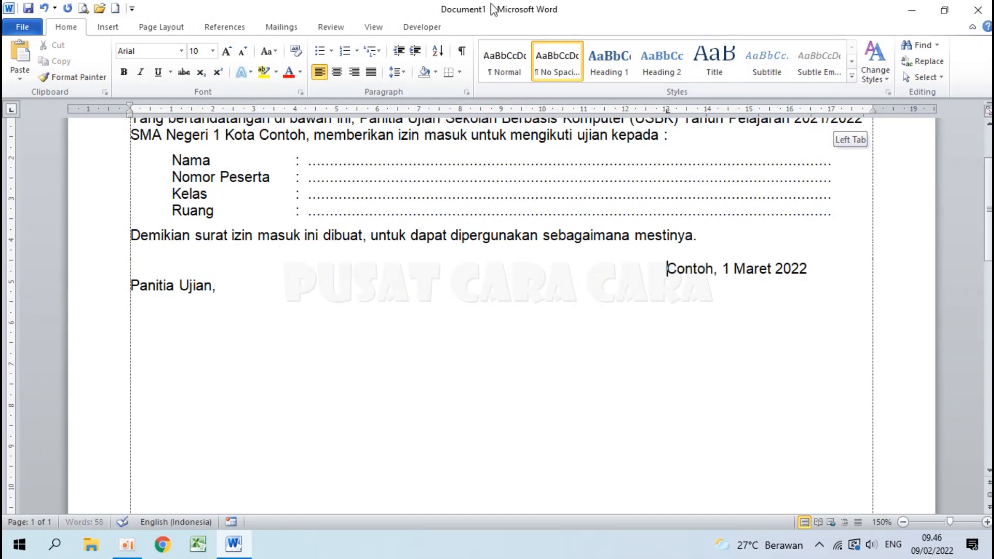
left_click_drag(668, 111, 668, 114)
left_click(131, 284)
key("Tab")
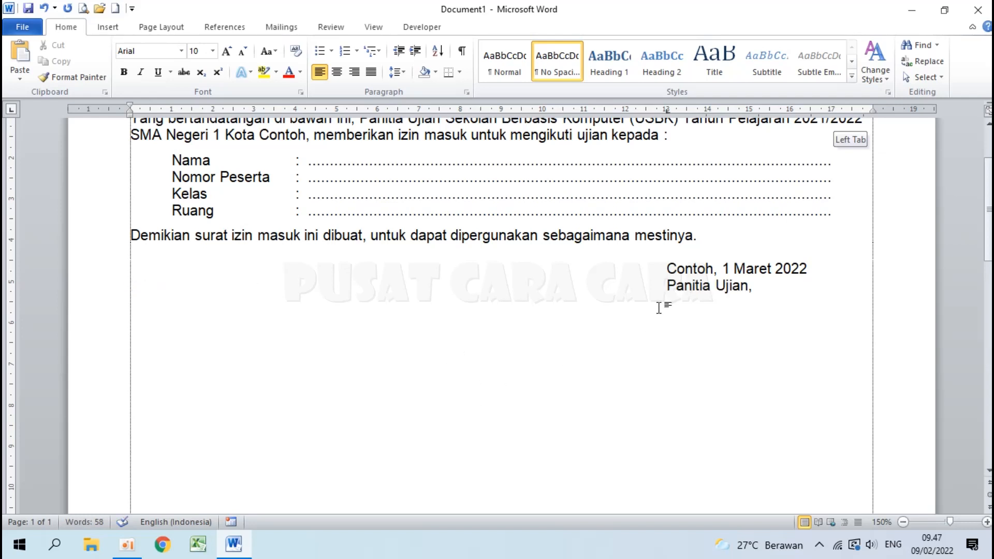
Step: Leave three blank lines below Panitia Ujian and start a line at the 13 cm stop with an added left tab stop at 17 cm
left_click(767, 288)
key("Return")
key("Return")
key("Return")
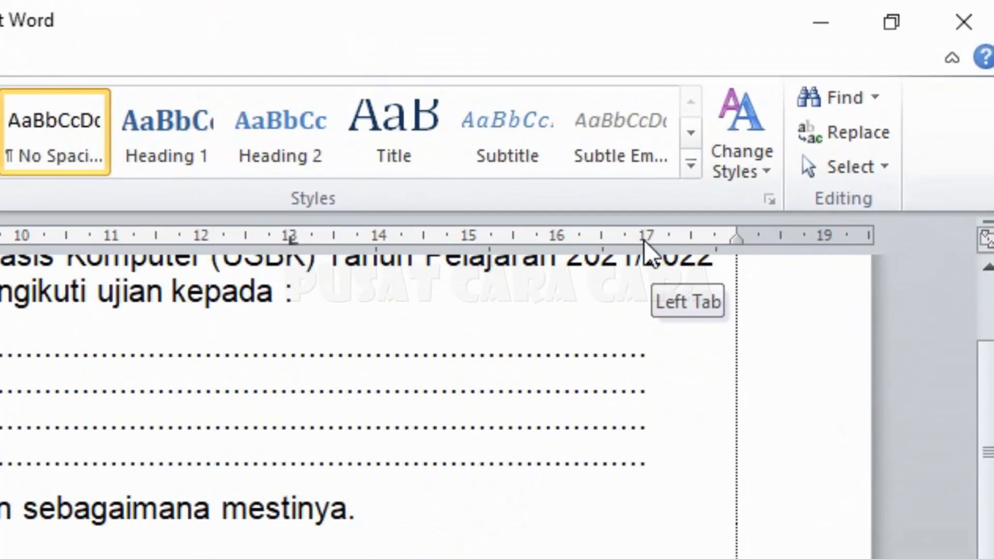
left_click(645, 243)
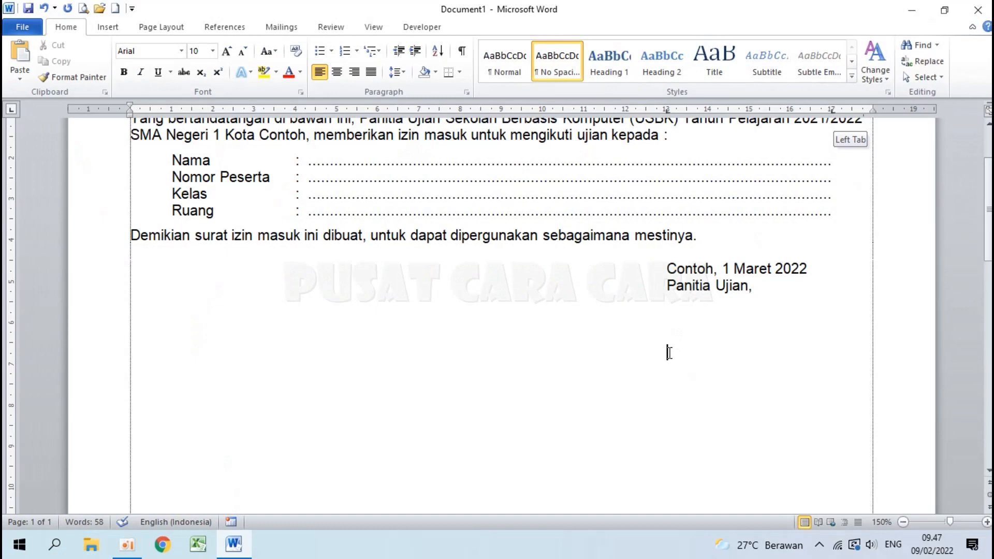
left_click(666, 111)
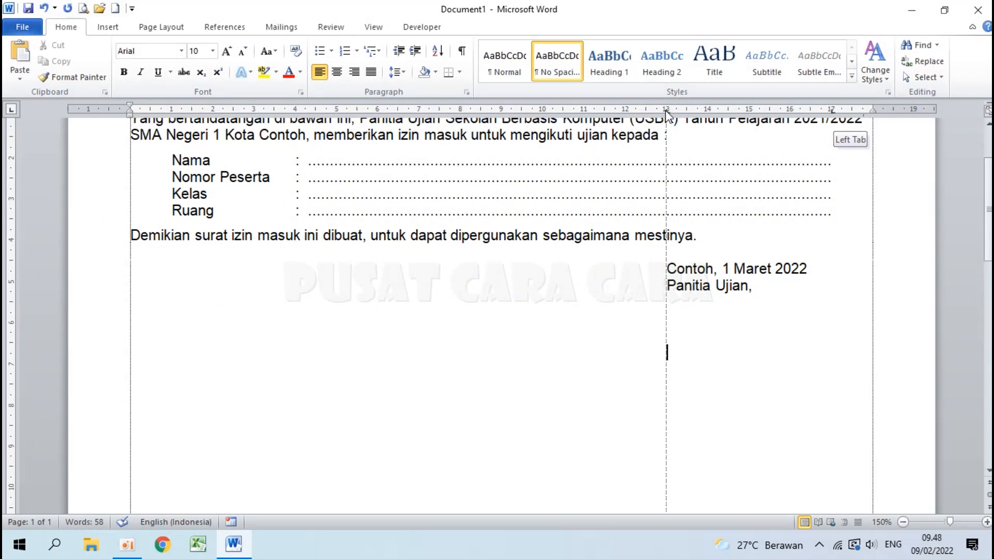
left_click(832, 112)
Step: Give the 17 cm tab stop of the signature line the dotted leader (option 2)
left_click(466, 92)
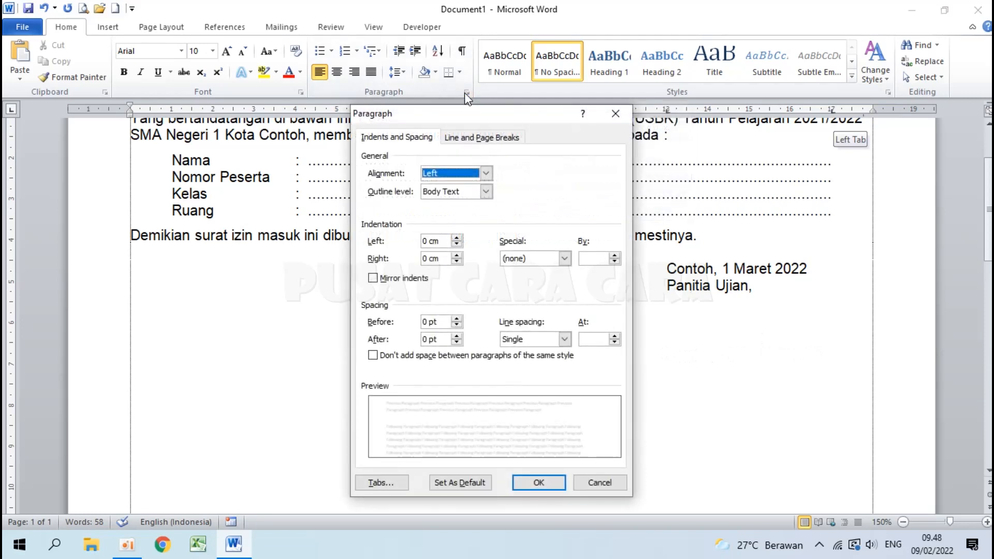
left_click(388, 483)
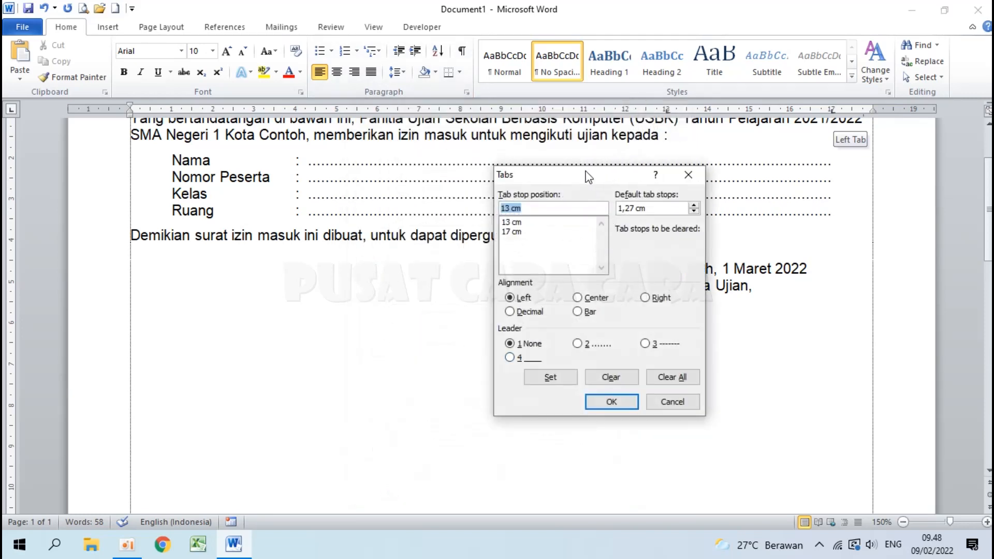
left_click_drag(589, 177, 483, 160)
left_click(434, 205)
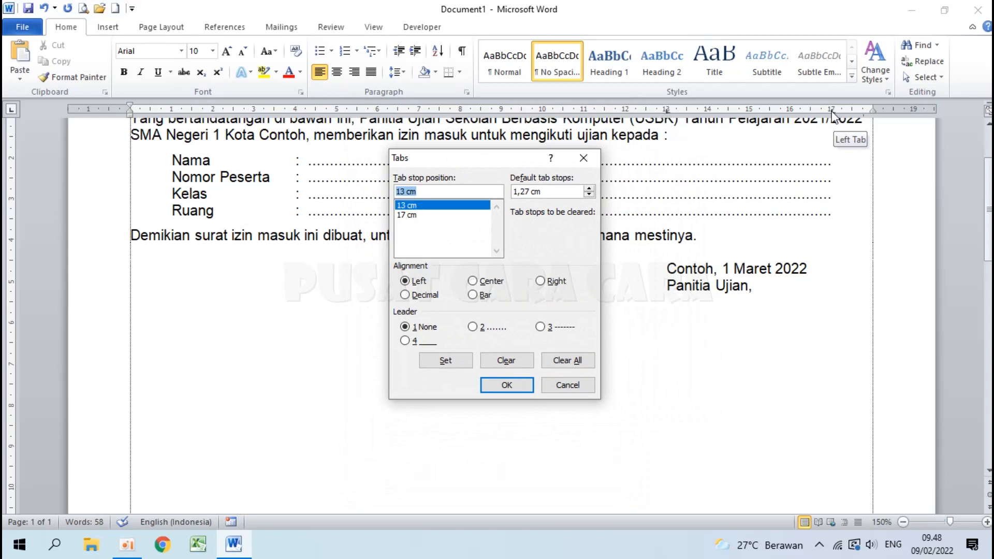
left_click(425, 217)
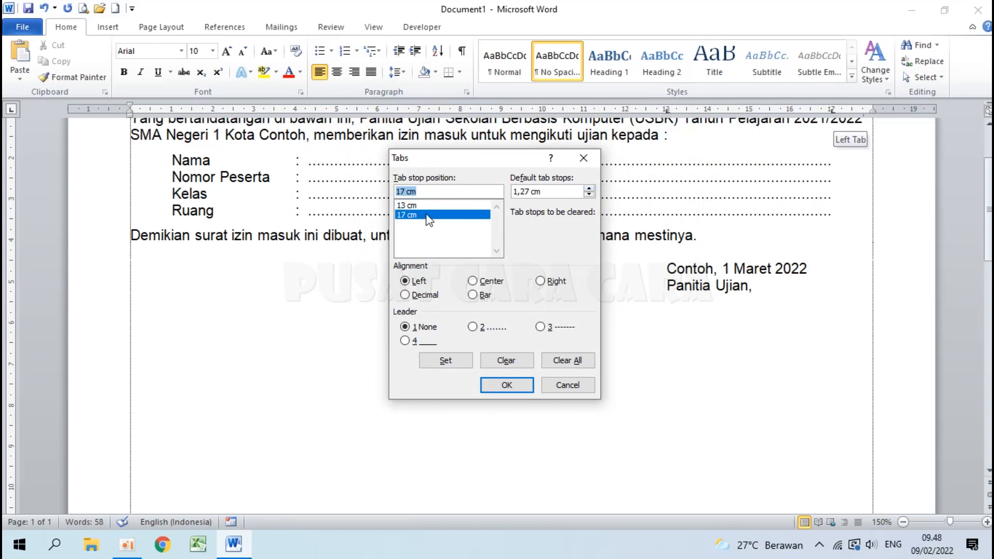
left_click(474, 328)
left_click(515, 390)
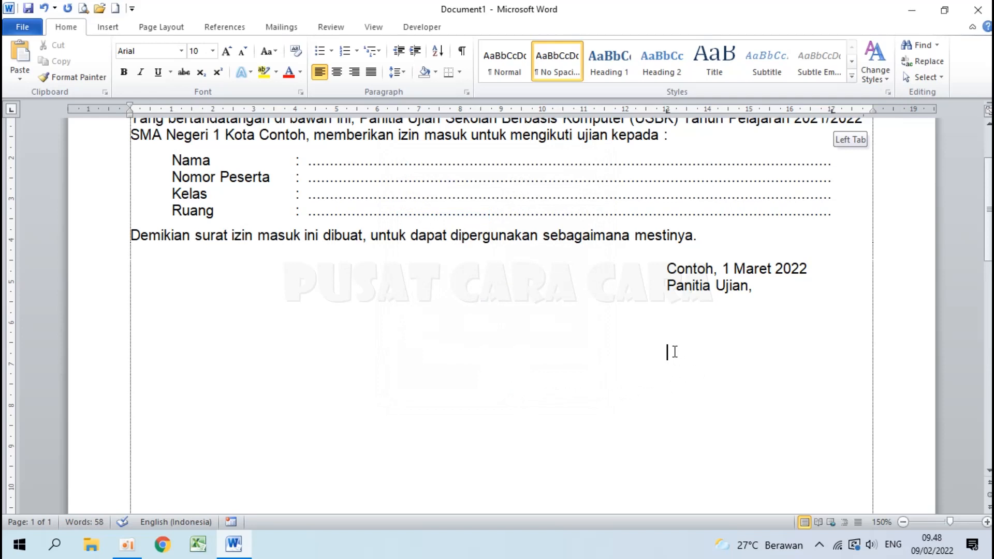
Step: Enter a dotted signature line enclosed in parentheses at the 13 cm stop, with NIP on the line below it
type("(")
key("Tab")
left_click_drag(833, 111, 834, 114)
type(")")
type("NIP")
Step: Set the line spacing of the date line and the Panitia Ujian line to 1,15
left_click_drag(666, 268, 814, 264)
left_click_drag(670, 285, 761, 291)
left_click(760, 288)
left_click(401, 73)
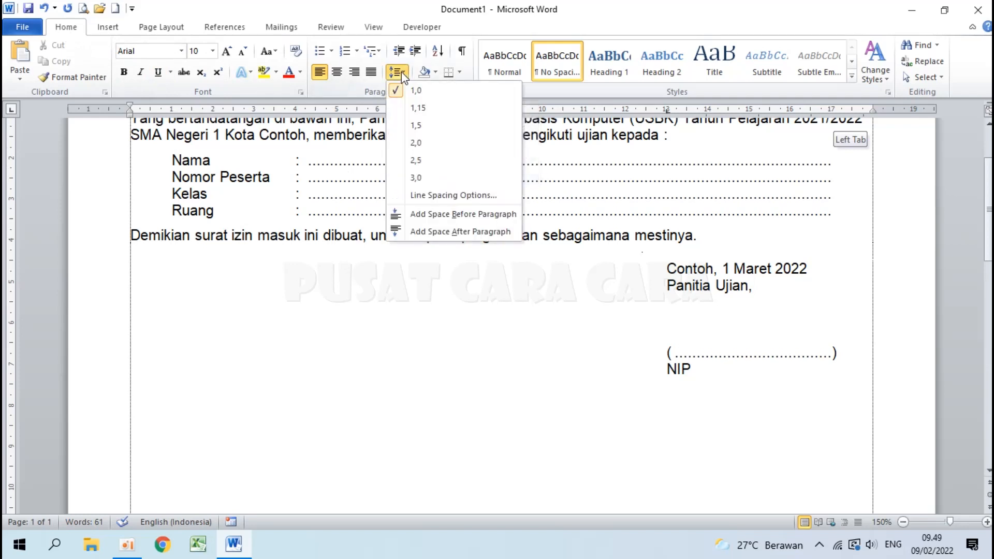
left_click(422, 107)
Step: Set the line spacing of the dotted signature line to 1,15, keeping one space after its opening parenthesis
left_click(673, 349)
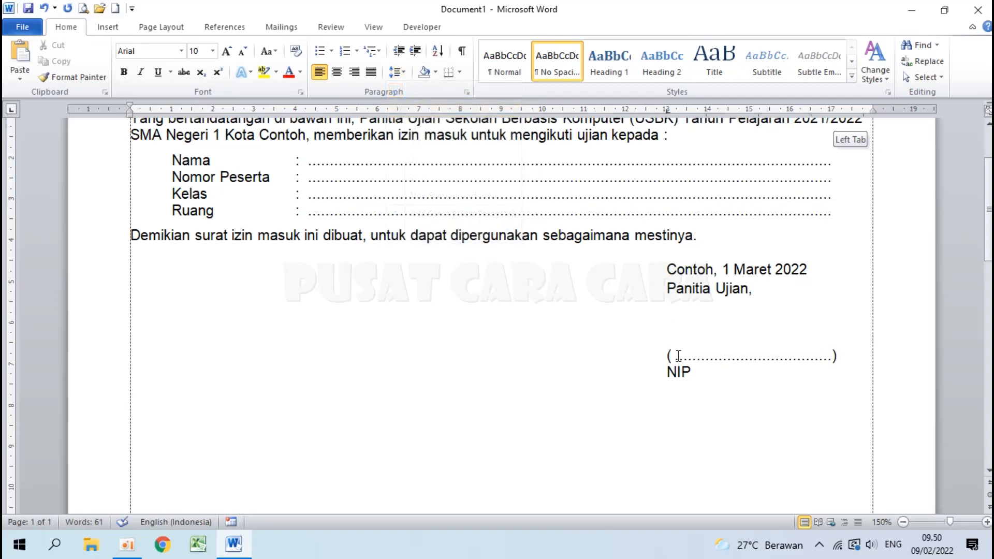
key("BackSpace")
left_click(402, 72)
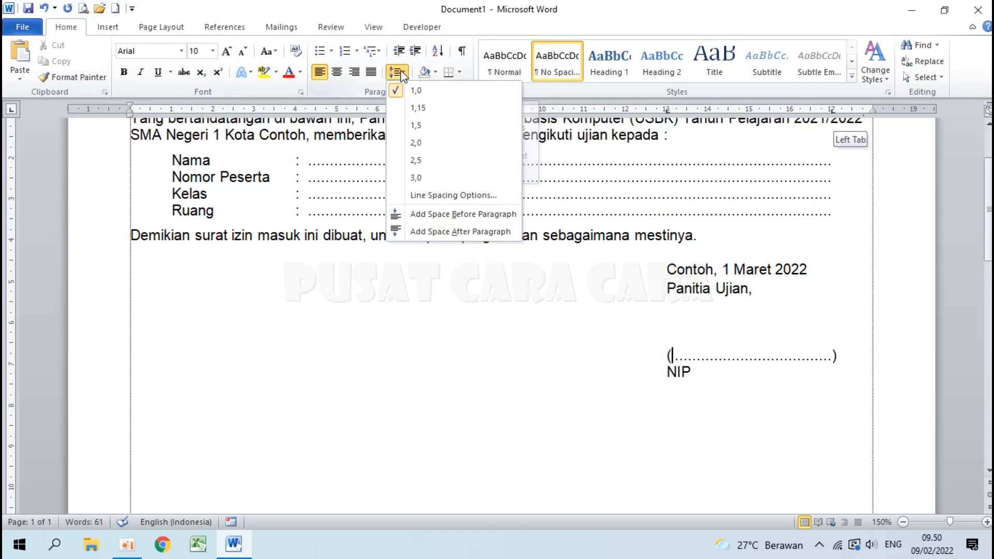
left_click(418, 108)
left_click(679, 356)
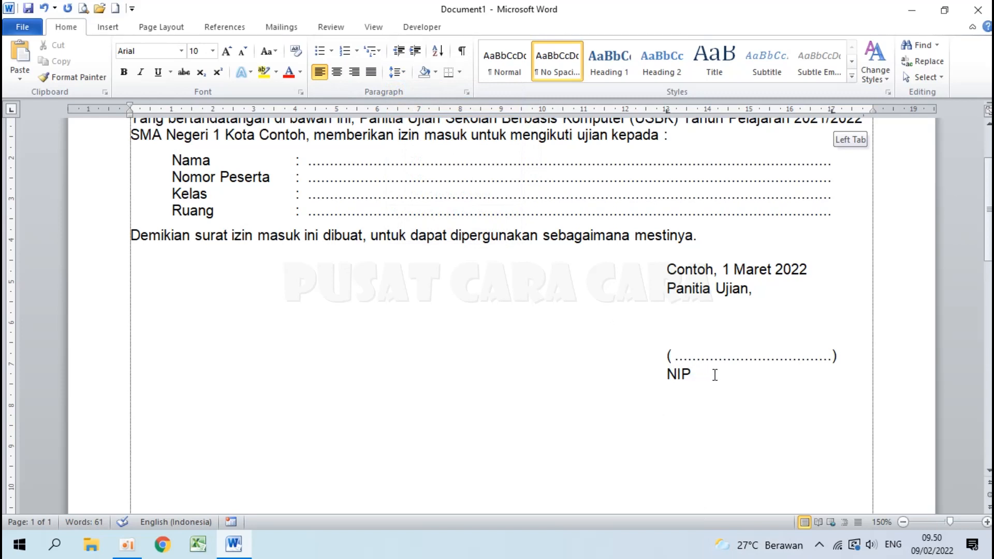
Step: Insert a full-width horizontal line below NIP by autoformatting three hyphens (---) on their own line
left_click(712, 374)
type("---")
key("Return")
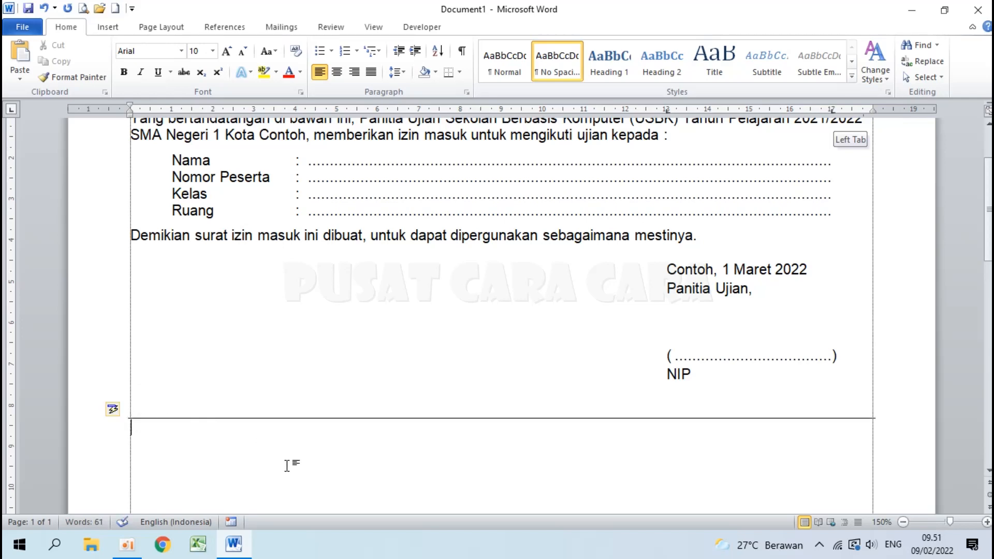
Step: Copy the entire letter, from its title through the horizontal line and the empty line below it
scroll(419, 416, "down", 3)
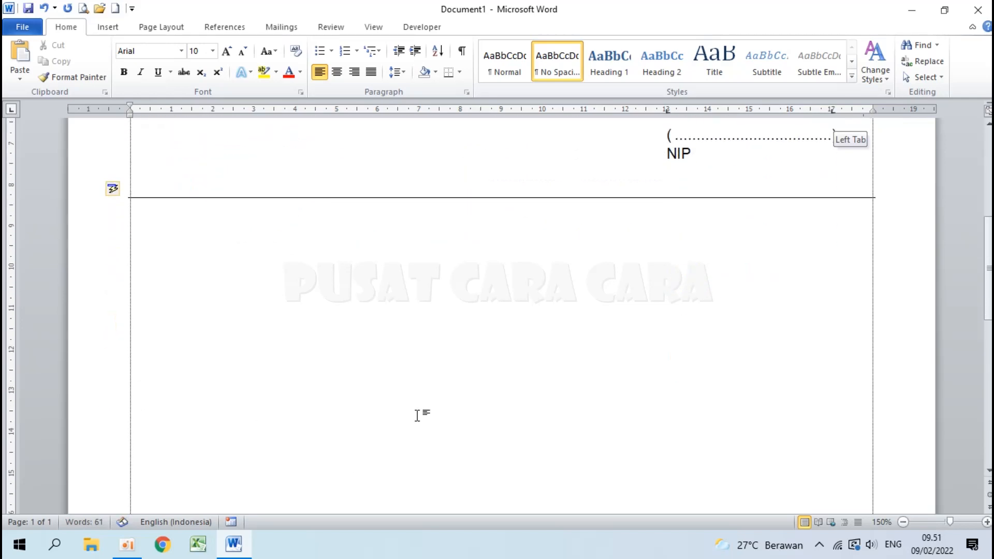
scroll(417, 412, "down", 2, "ctrl")
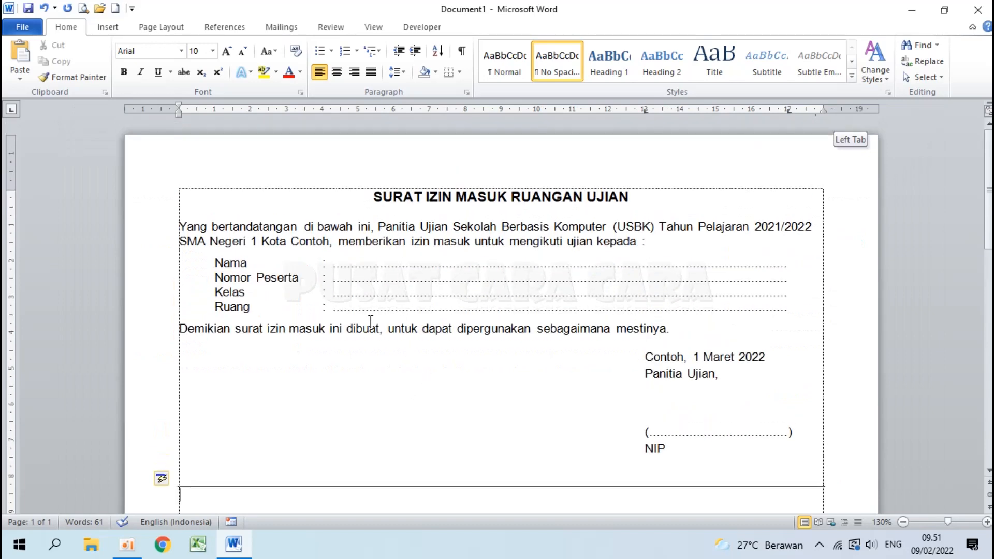
scroll(371, 322, "down", 6)
scroll(371, 321, "up", 6)
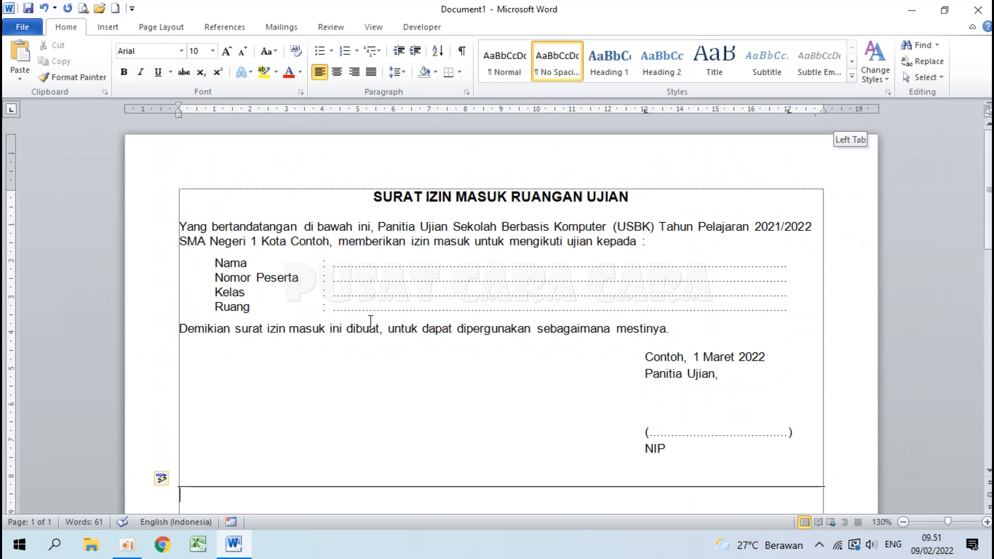
left_click_drag(366, 196, 191, 429)
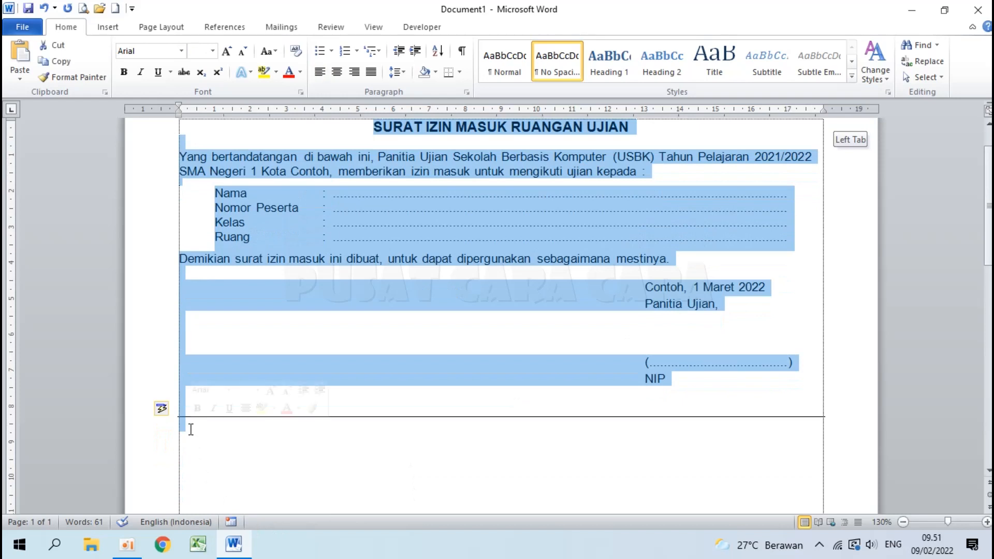
right_click(408, 201)
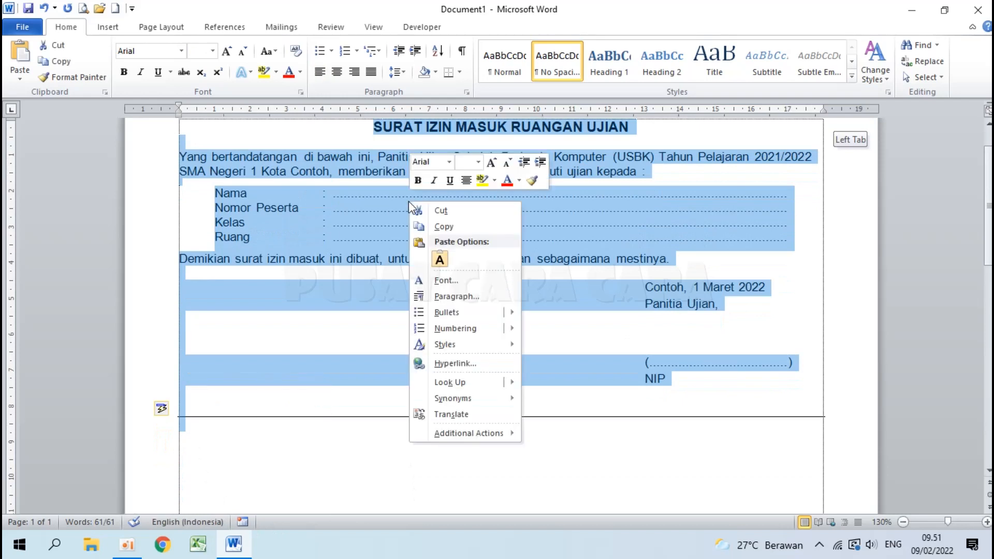
left_click(454, 228)
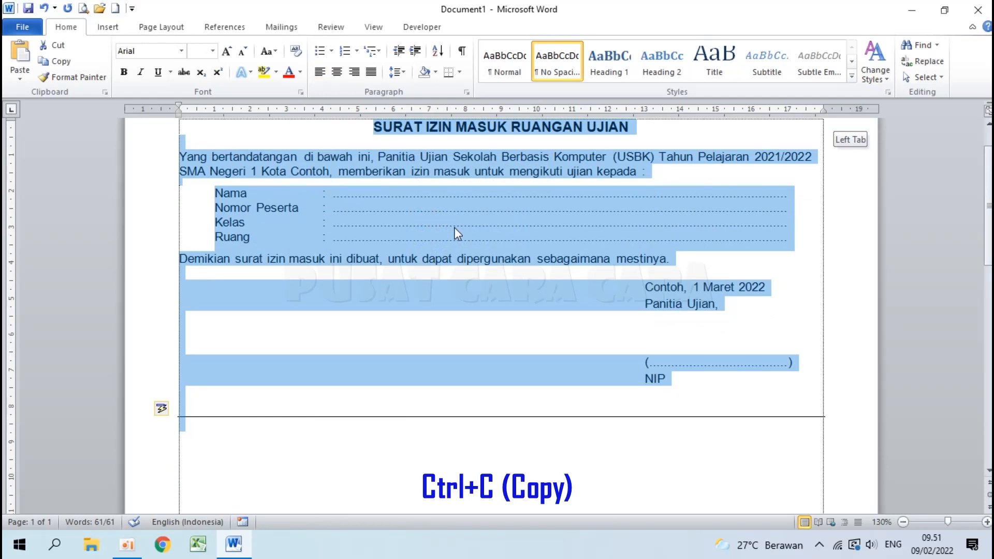
Step: Add two line breaks below the horizontal line and paste a second copy of the letter there
left_click(188, 432)
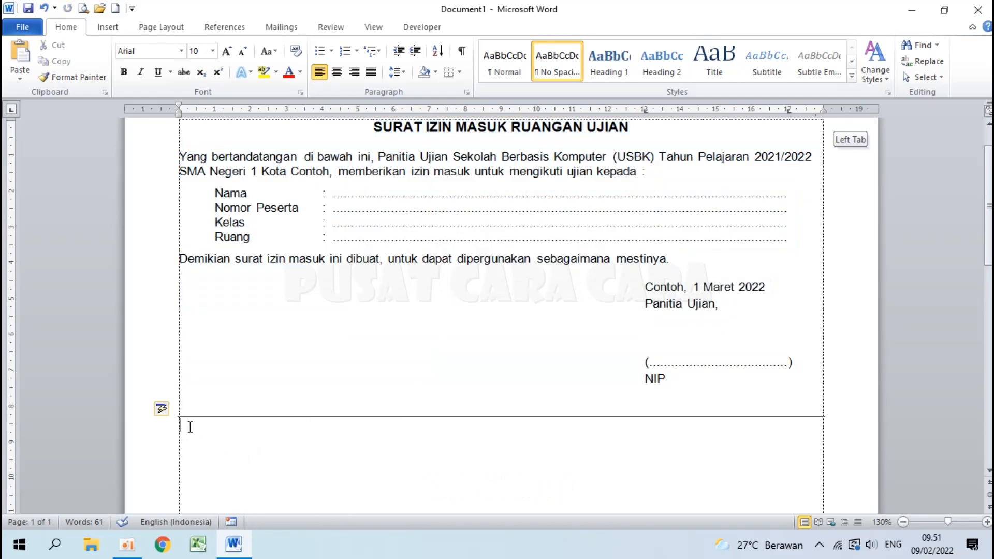
key("Return")
key("Return")
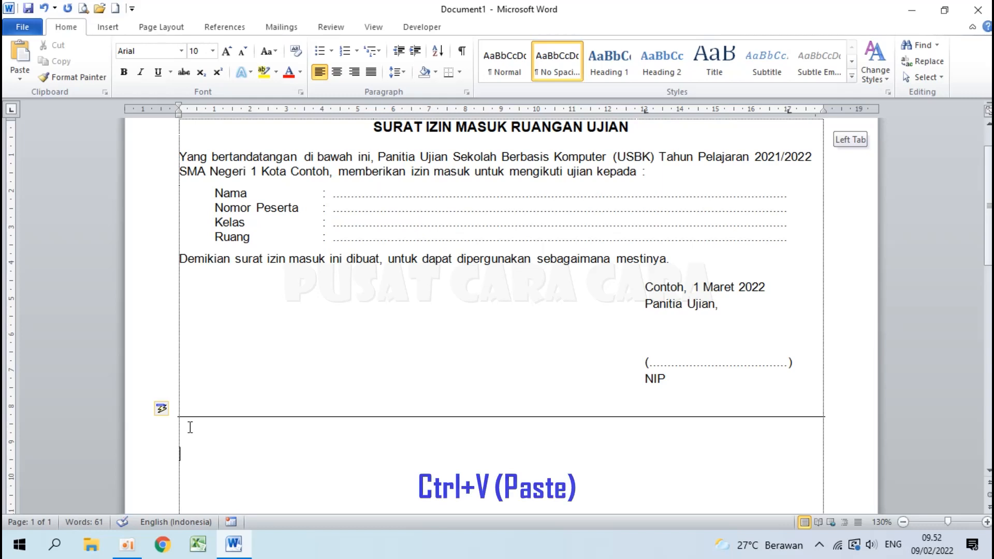
key("ctrl+v")
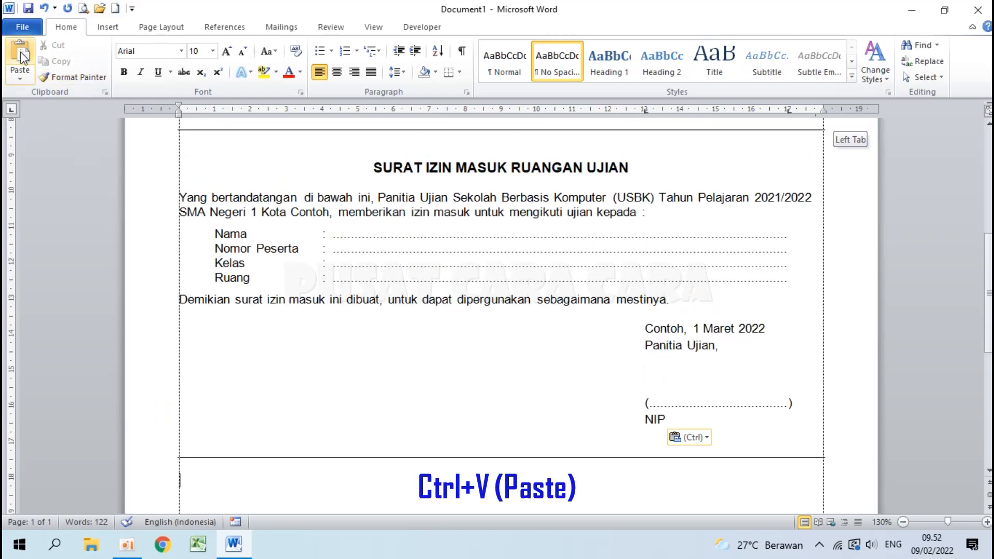
Step: Paste a third copy of the letter below the second copy's horizontal line
scroll(429, 460, "down", 5)
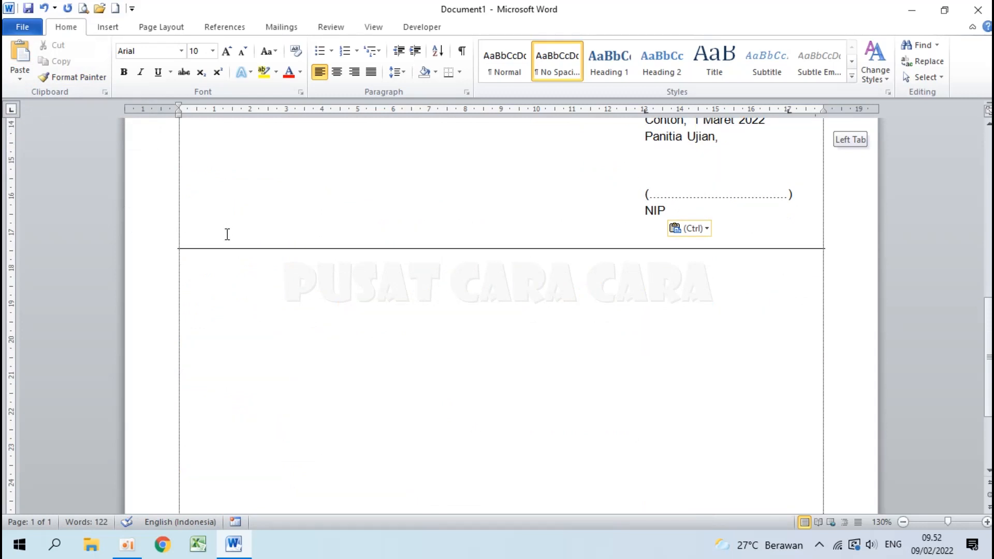
key("Escape")
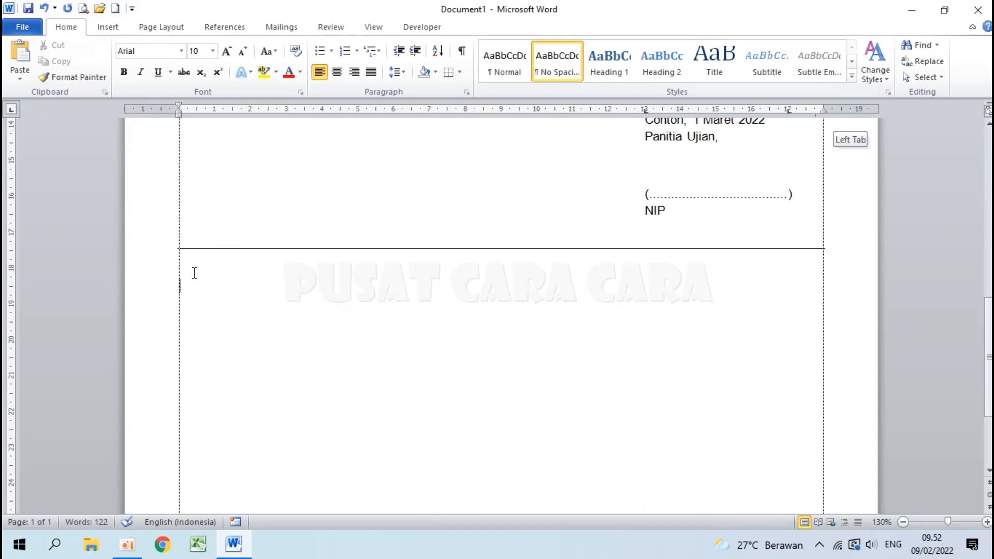
key("ctrl+v")
scroll(194, 273, "down", 5)
scroll(194, 273, "down", 5, "ctrl")
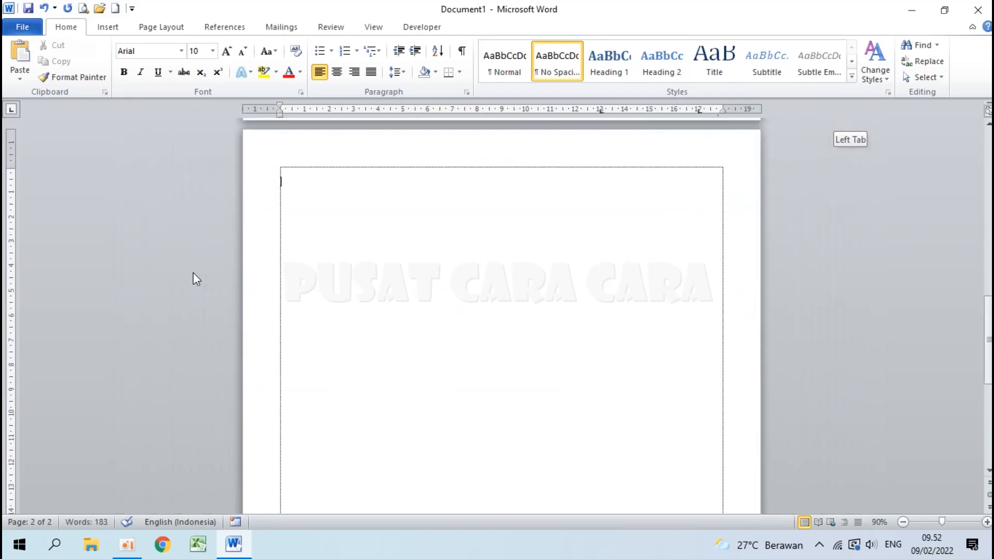
scroll(194, 273, "down", 3)
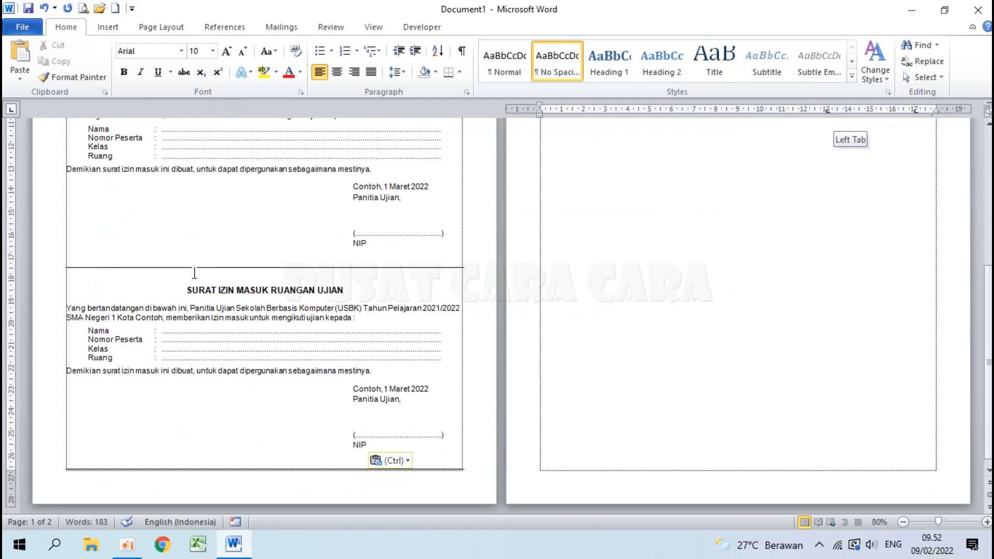
Step: Remove the horizontal line below the third copy to eliminate the empty second page
scroll(194, 273, "up", 9)
scroll(194, 272, "down", 1)
scroll(194, 272, "up", 1)
key("BackSpace")
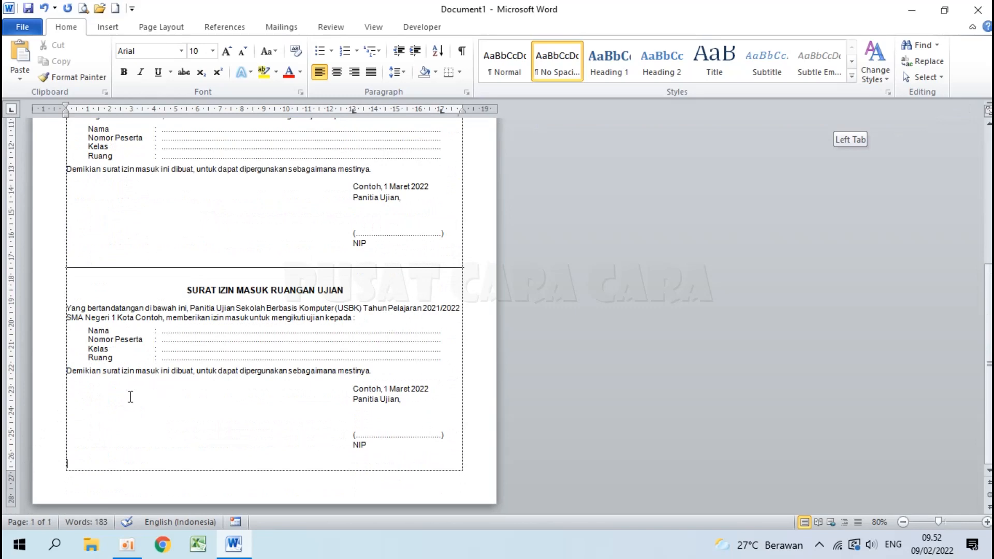
Step: Review the layout of the three letter copies and their dividing lines on the page
scroll(131, 397, "up", 3, "ctrl")
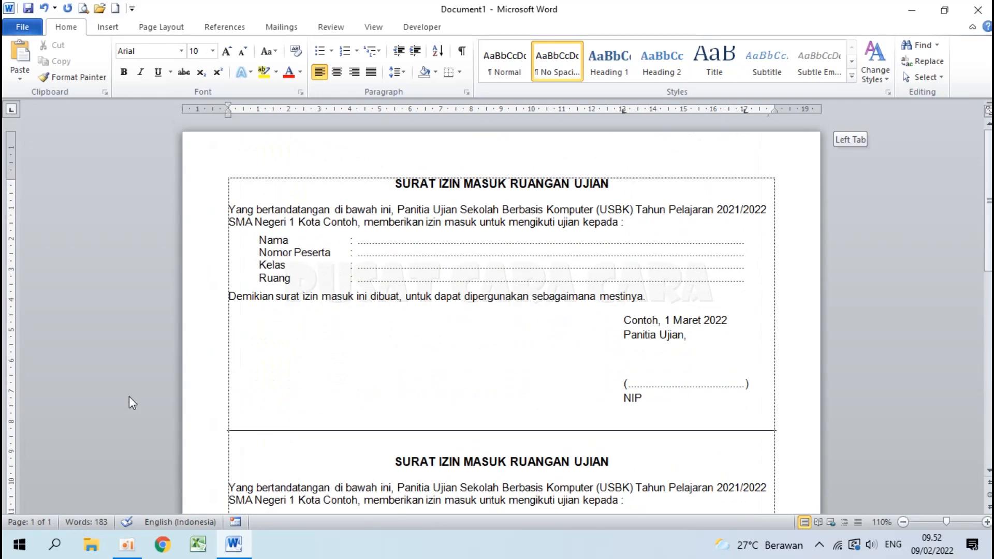
left_click_drag(187, 184, 202, 390)
scroll(203, 393, "down", 5)
left_click(207, 306)
scroll(207, 309, "up", 1)
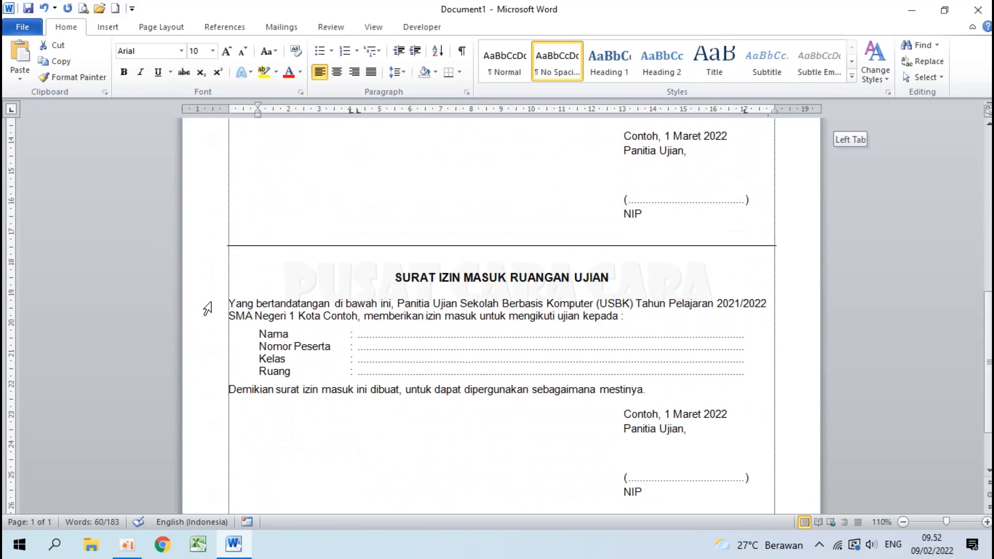
left_click(212, 309)
left_click_drag(211, 309, 265, 506)
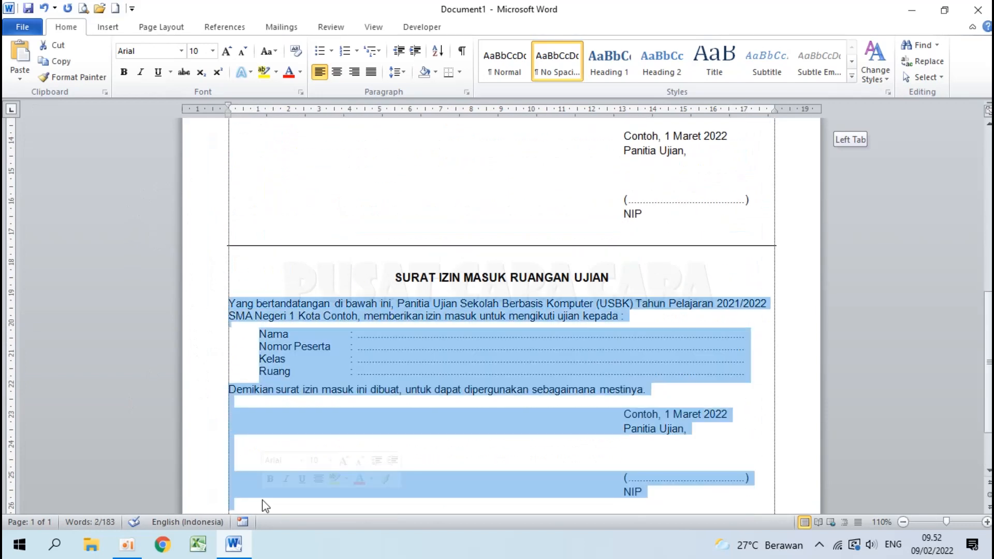
left_click(456, 246)
scroll(331, 251, "up", 8)
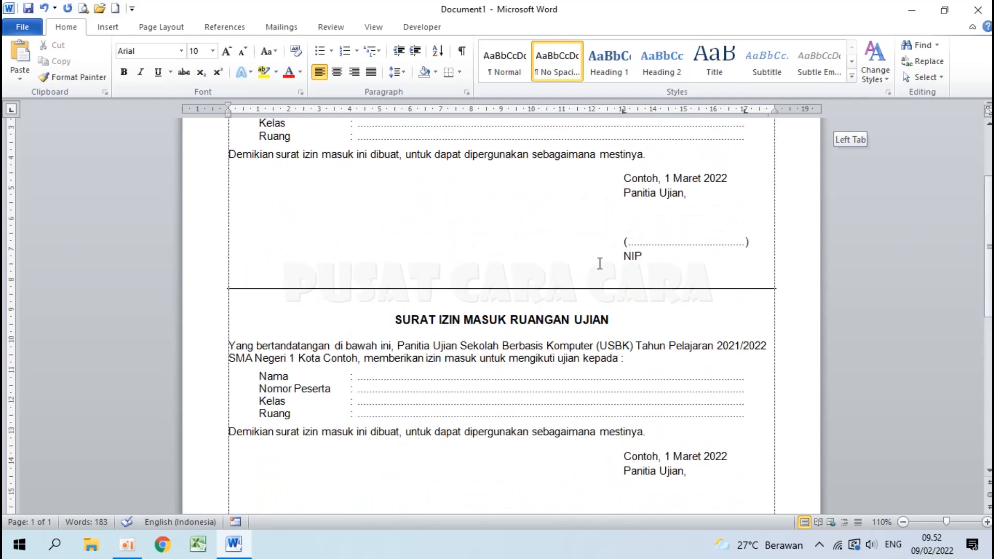
scroll(558, 309, "down", 3)
scroll(558, 308, "up", 7)
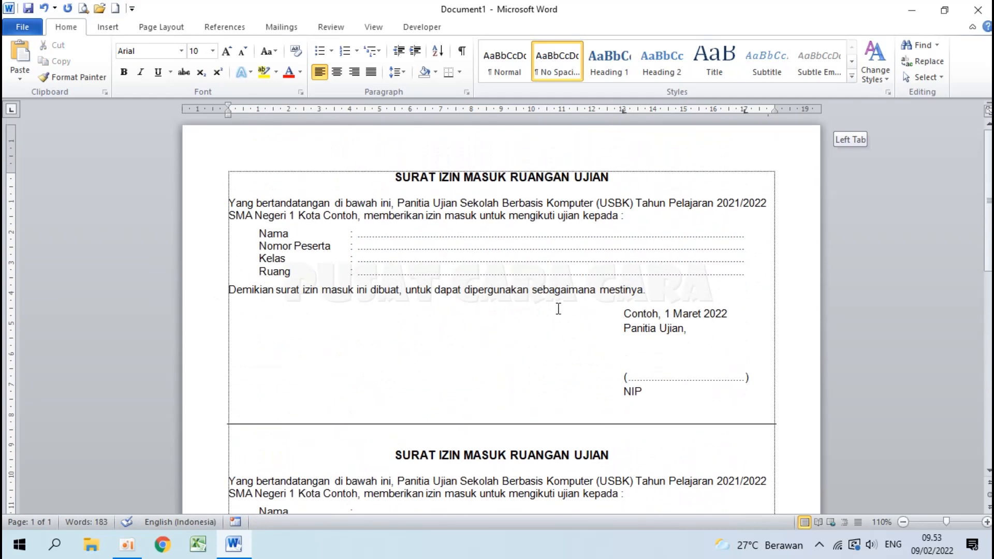